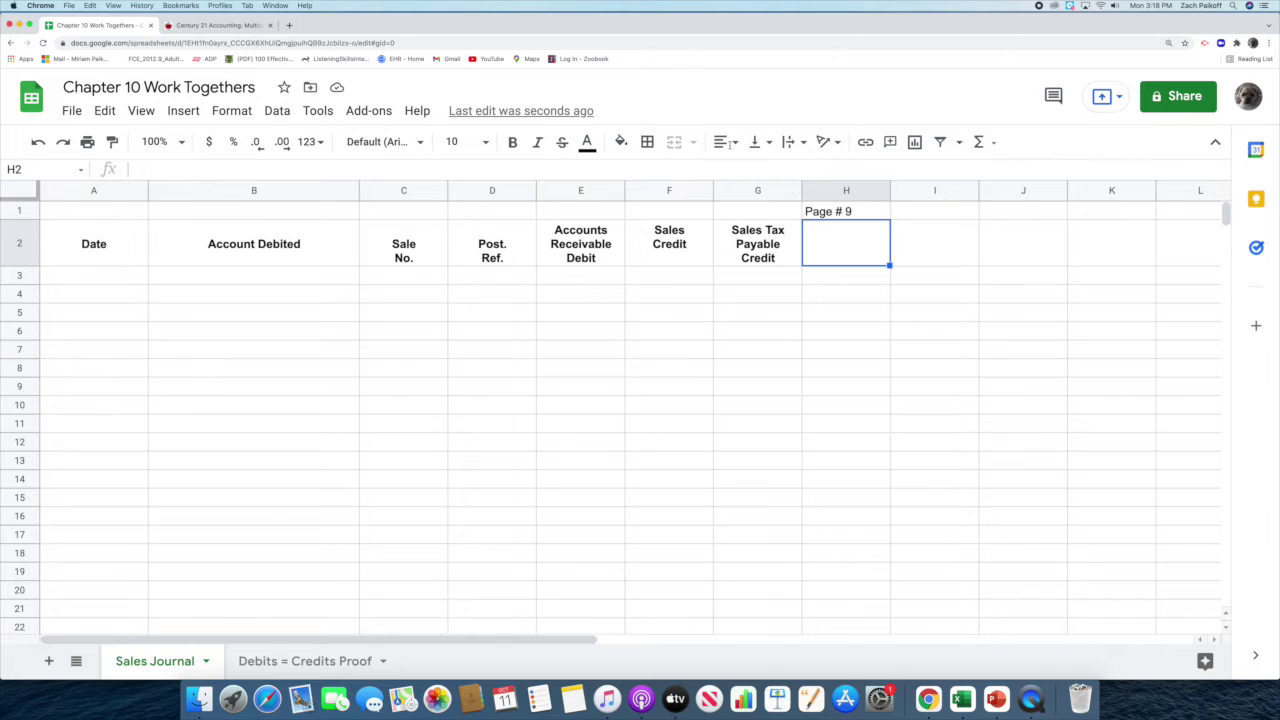
Step: Consult the Work Together 10-1 transactions and enter Sept. 1, 2021 as the first sales journal date in A3
click(258, 22)
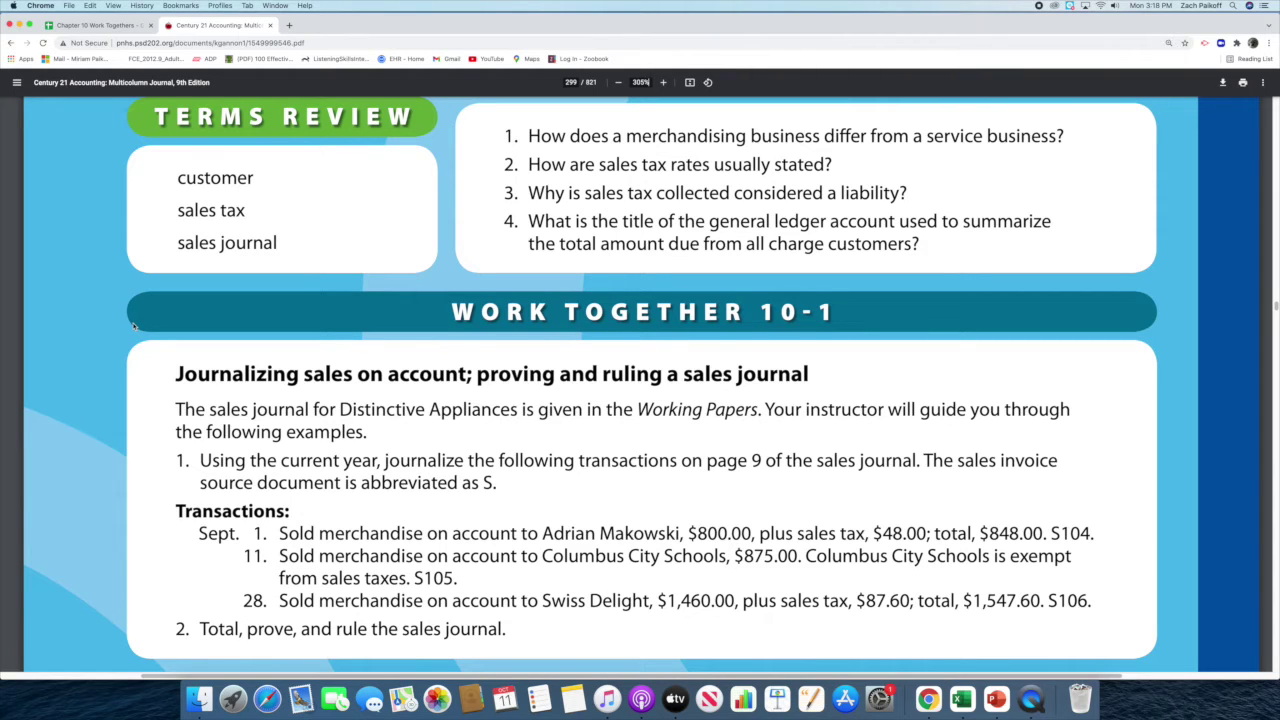
click(96, 25)
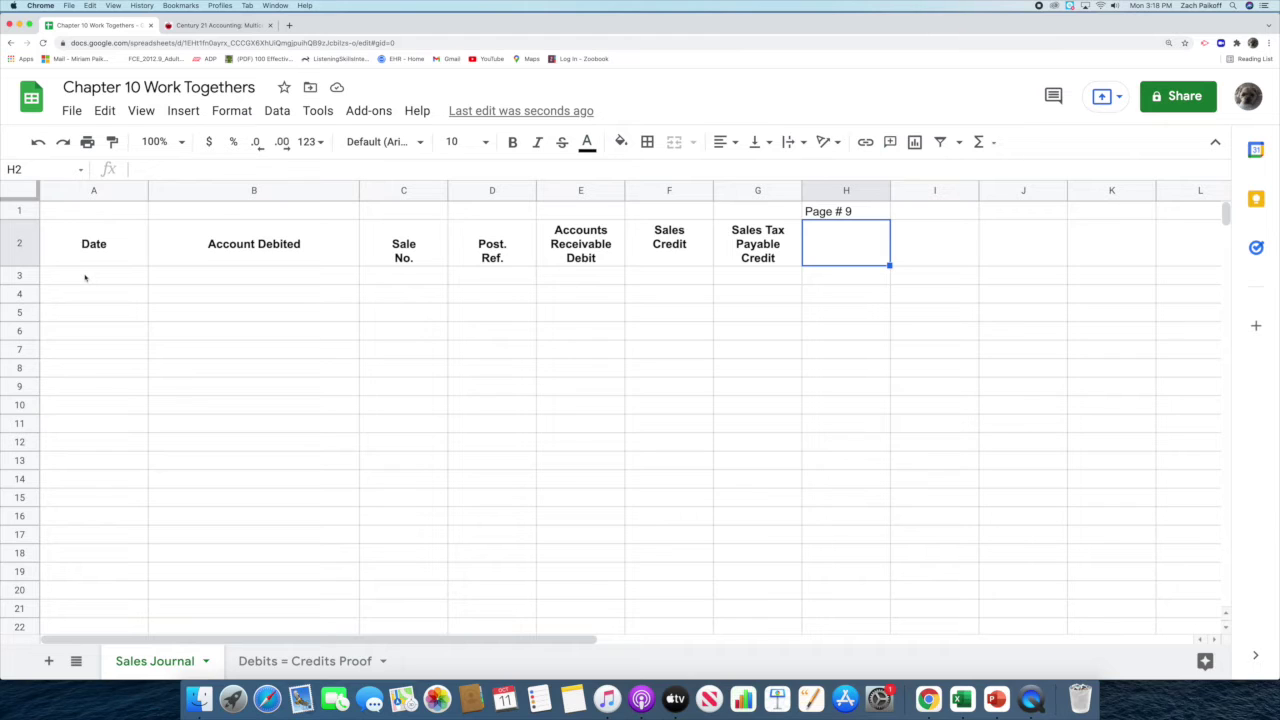
double_click(85, 276)
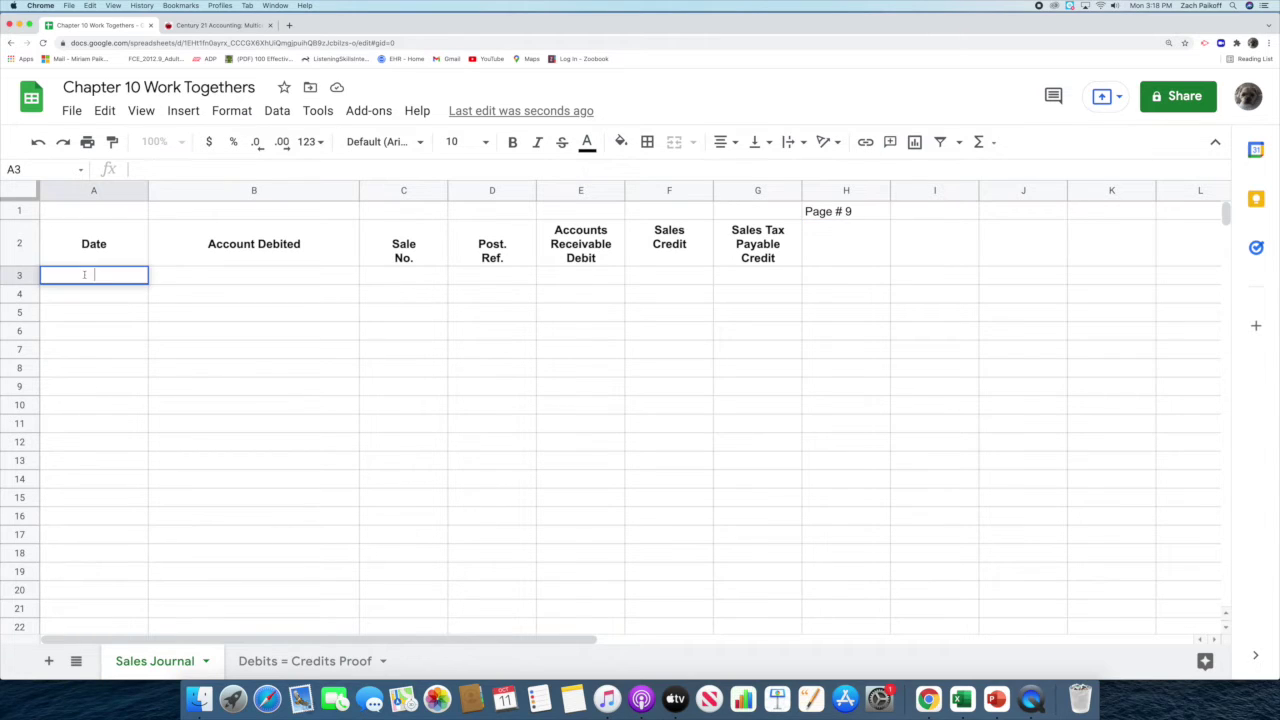
text(Sept. 1, 2021)
key(Return)
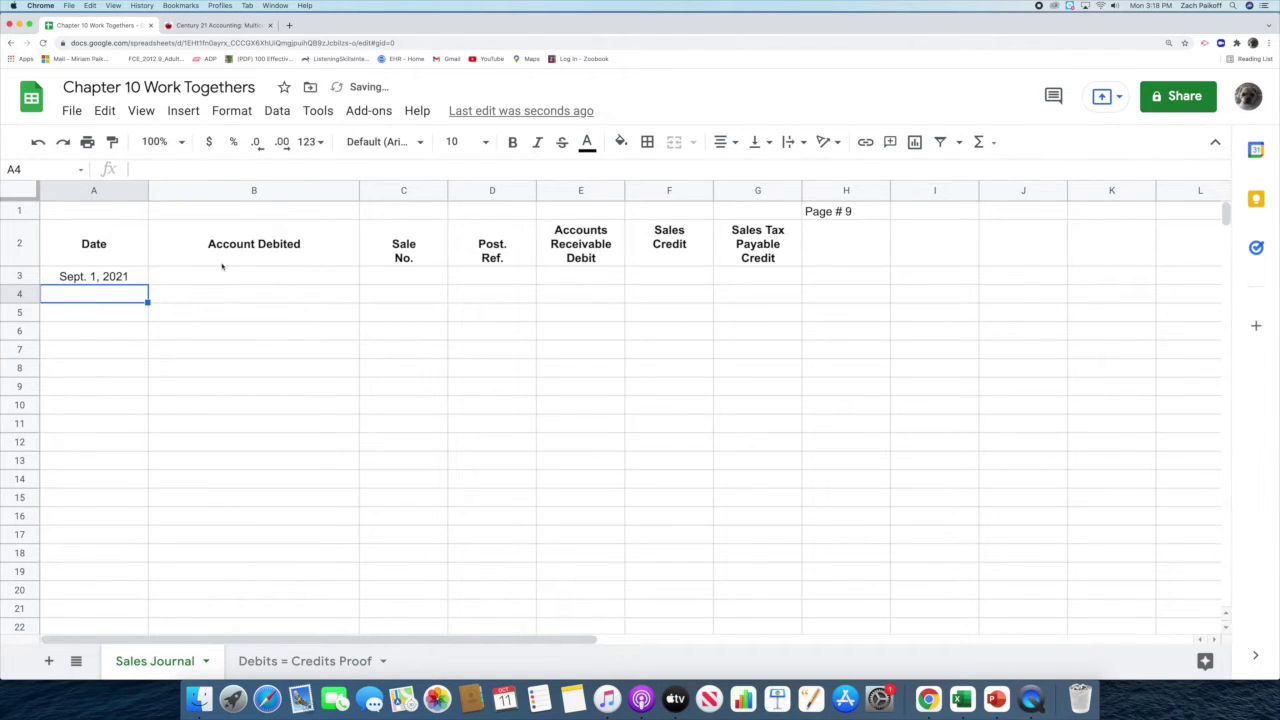
Step: Enter the September 1 customer's full name as the account debited in B3 and sale number 104 in C3
click(225, 273)
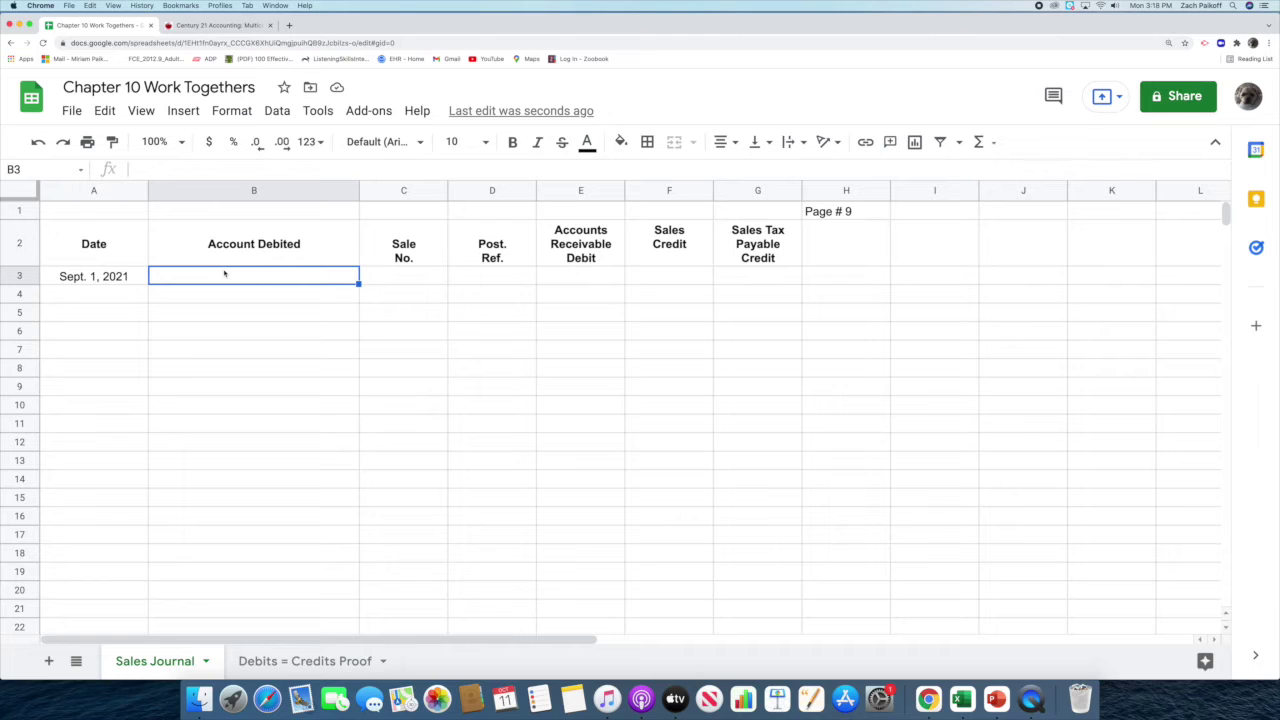
double_click(225, 273)
text(A)
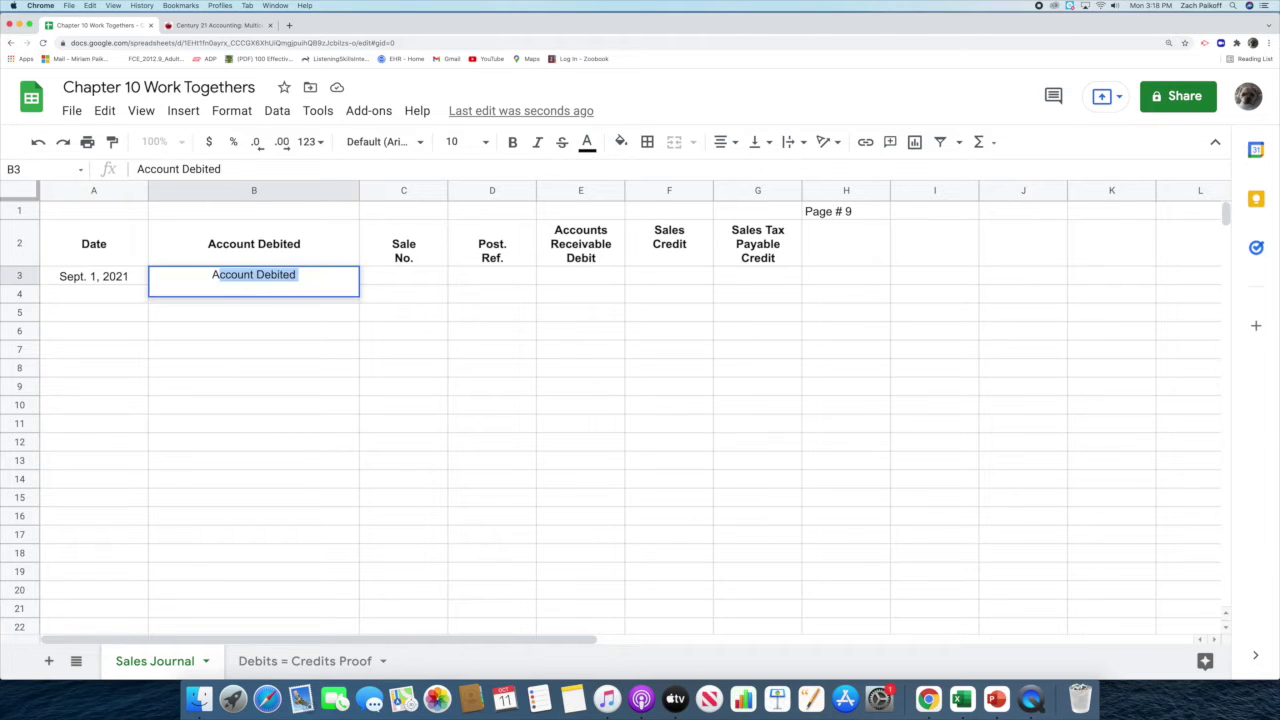
text(drian Makowski)
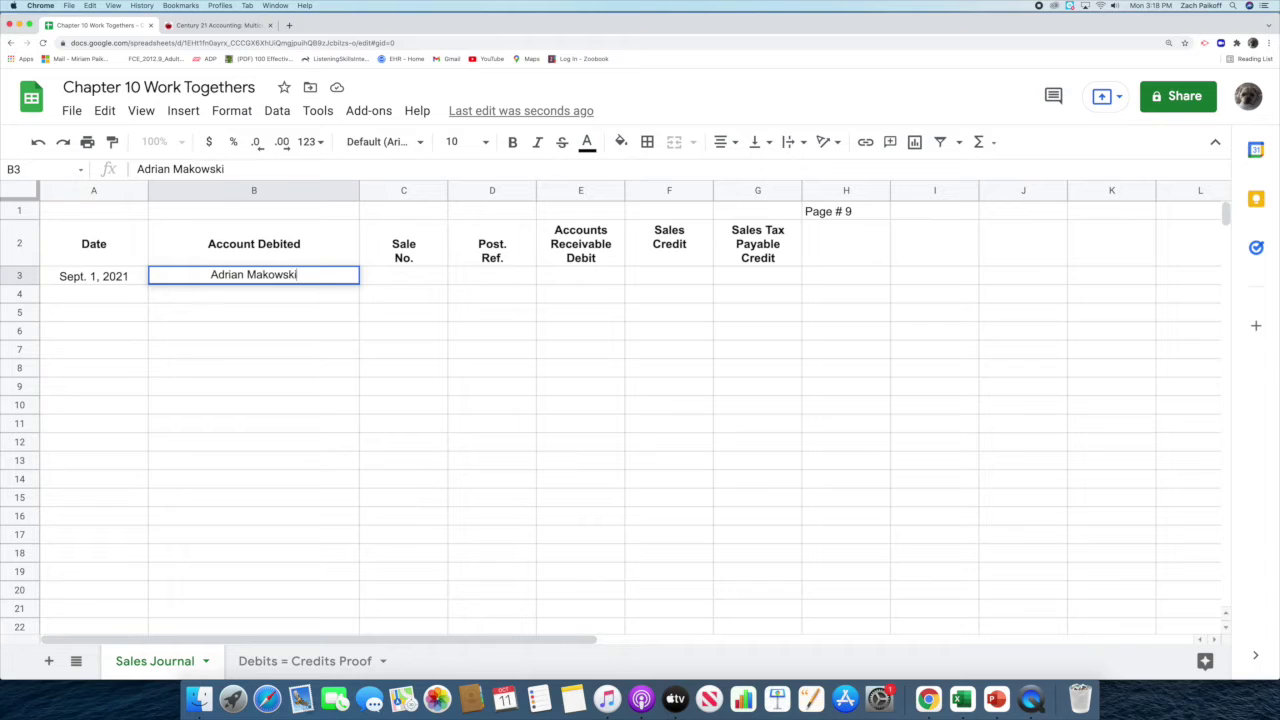
key(Return)
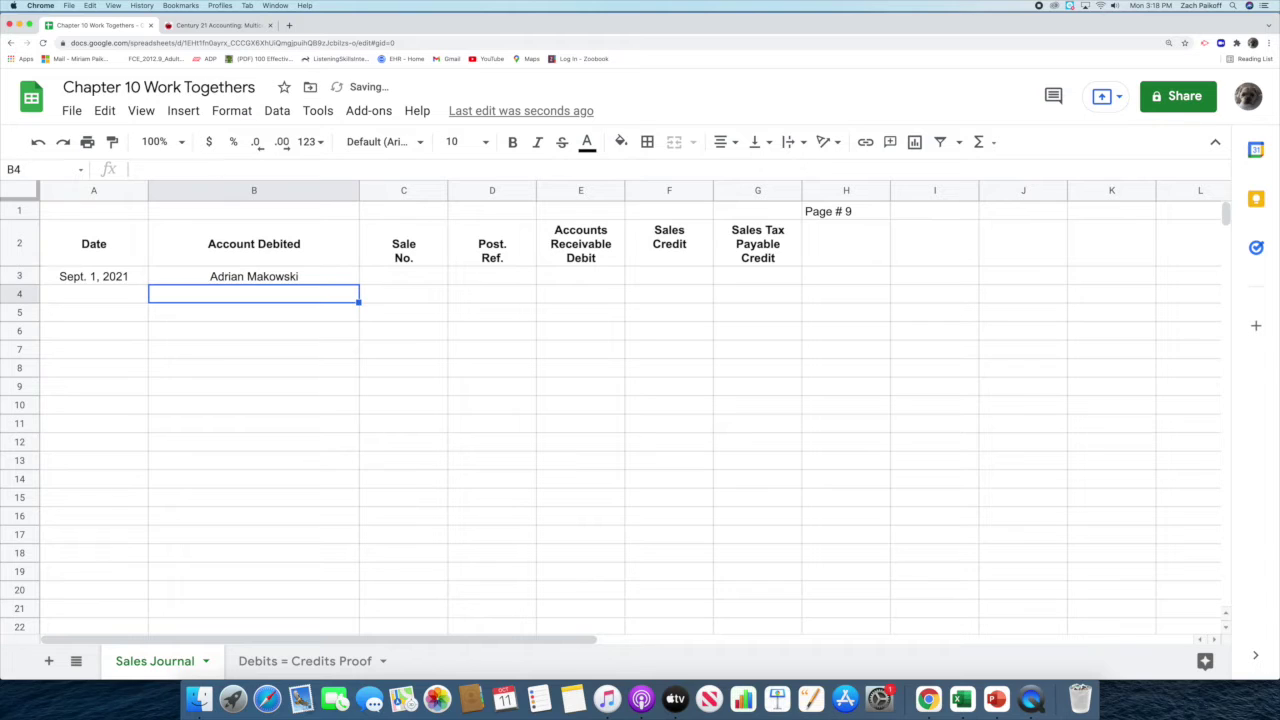
click(416, 276)
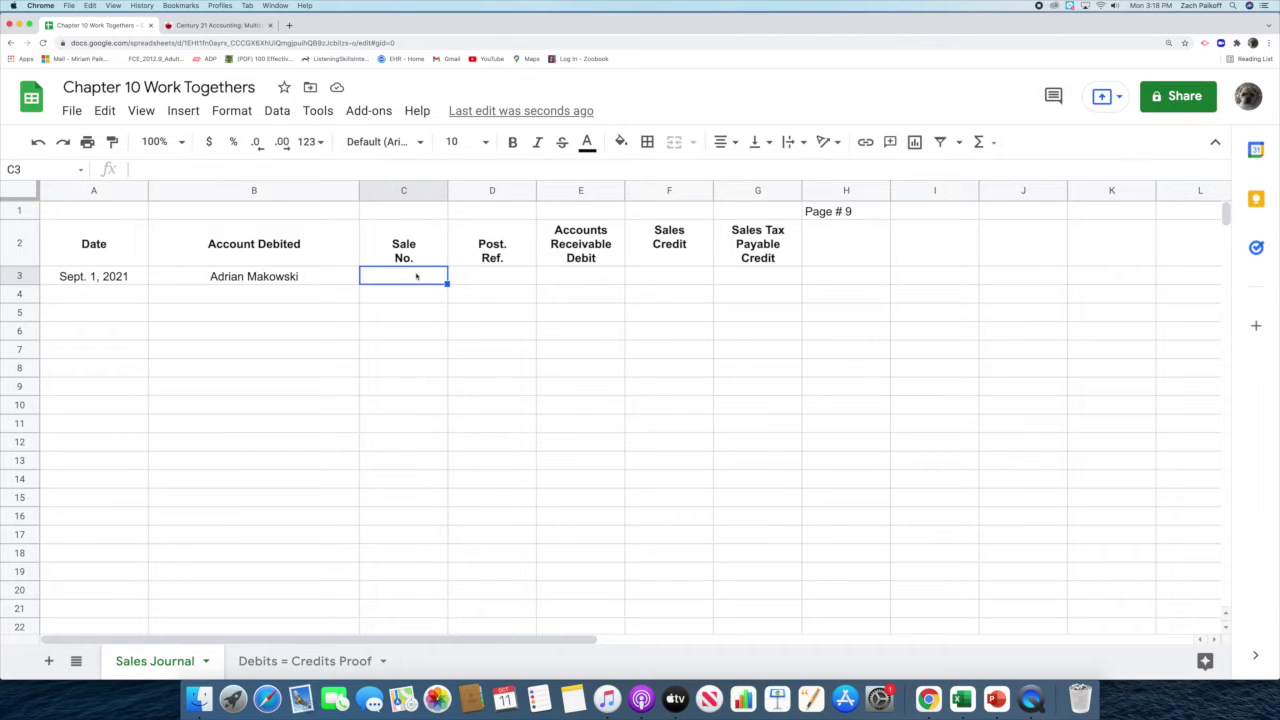
double_click(416, 276)
text(104)
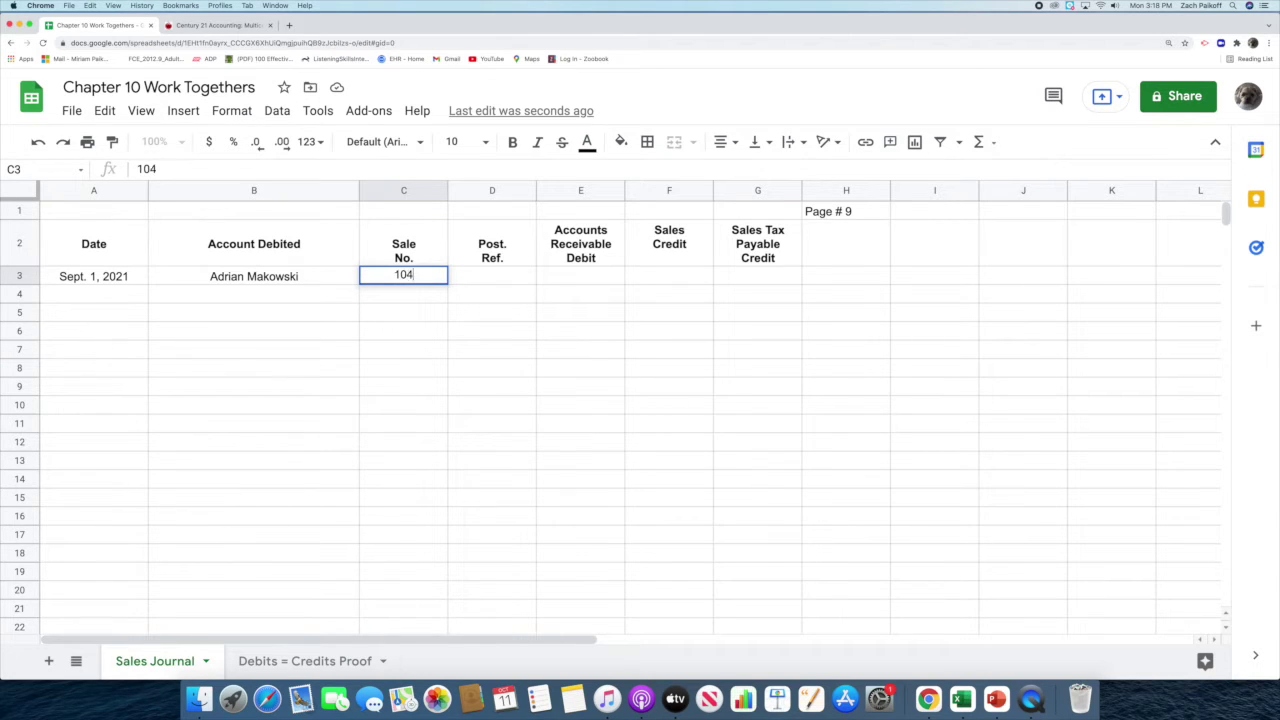
key(Return)
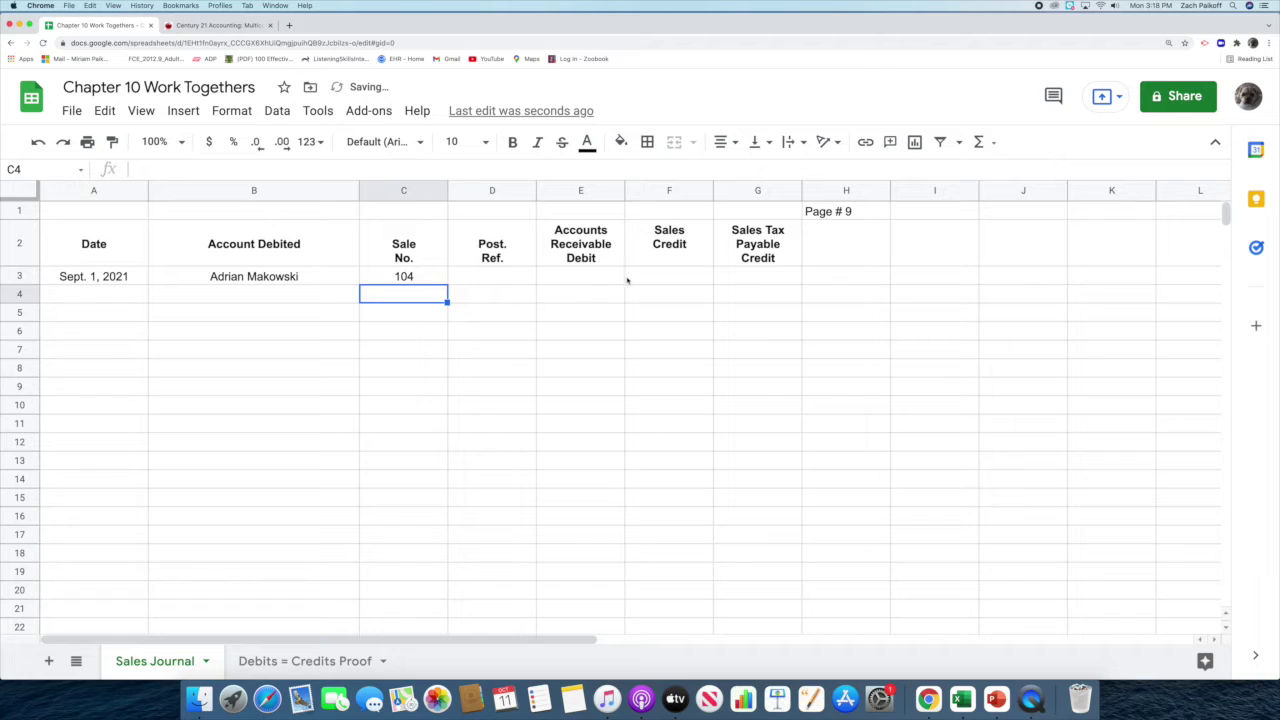
Step: Record the September 1 sale's credits: 800 for Sales in F3 and 48 for Sales Tax Payable in G3
click(638, 280)
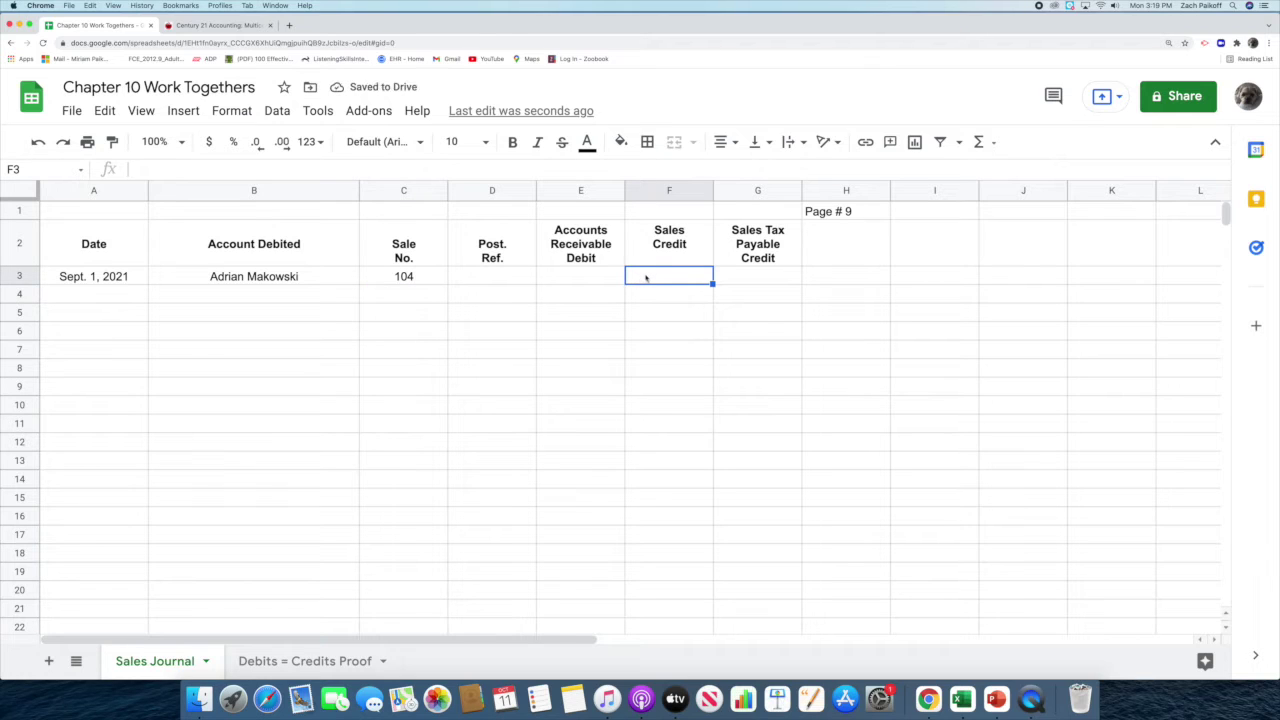
text(800)
key(Return)
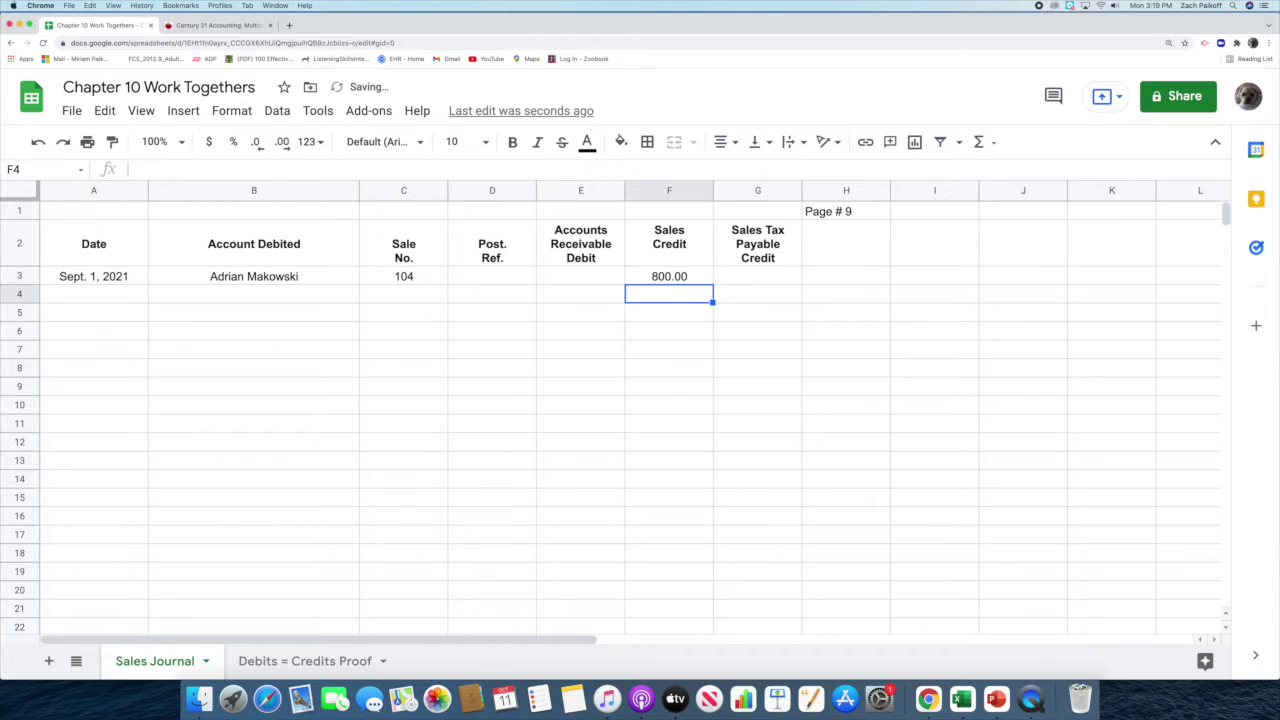
click(745, 274)
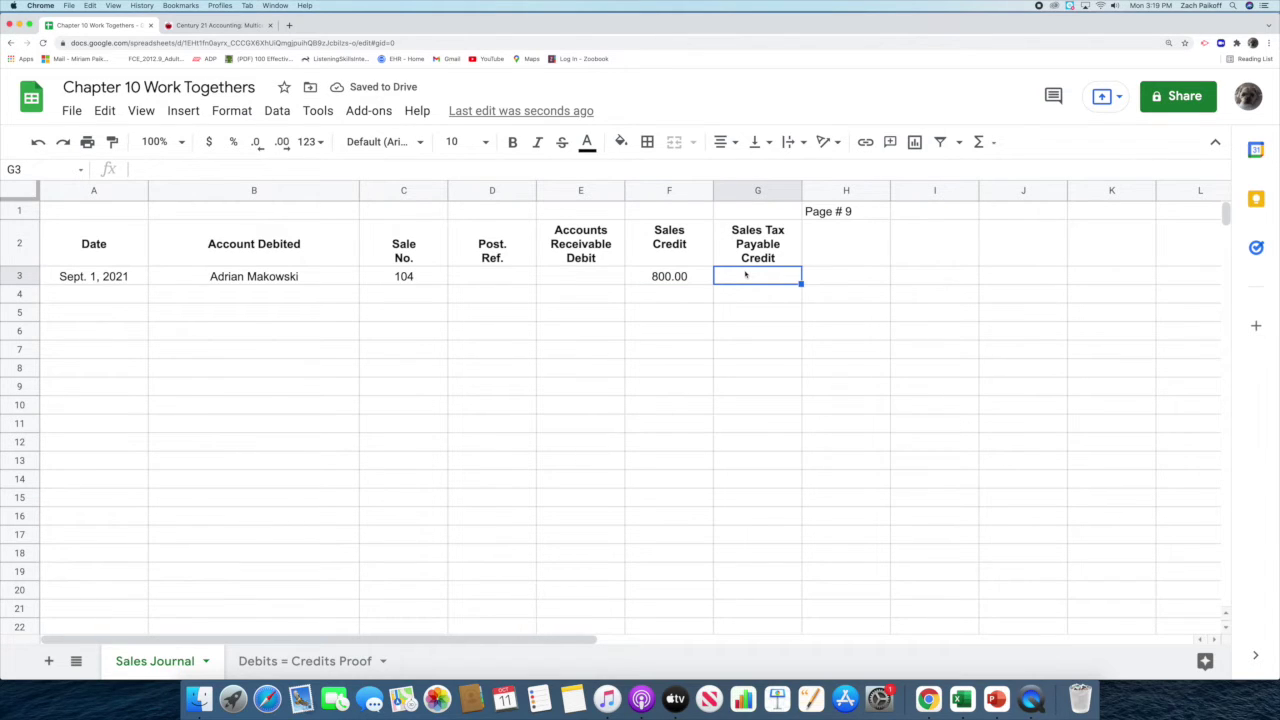
double_click(745, 274)
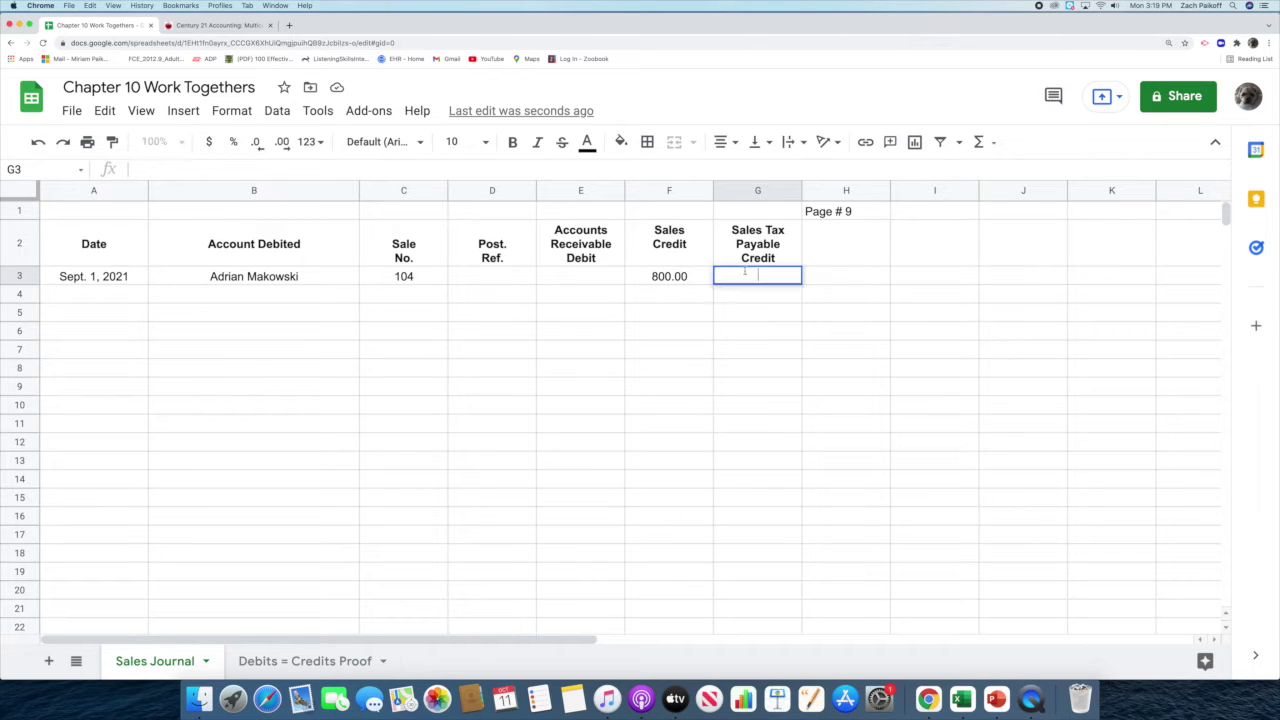
text(48)
key(Return)
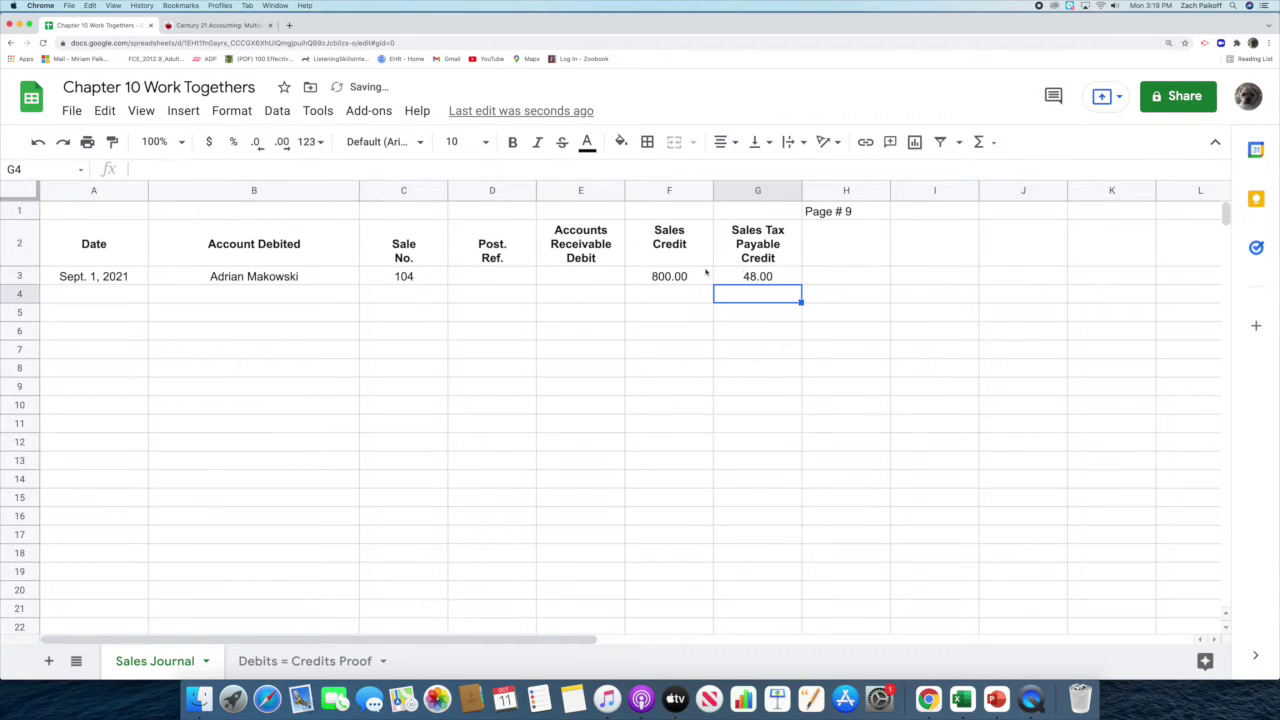
Step: Enter 848 as the Accounts Receivable debit for the September 1 sale in E3
click(567, 278)
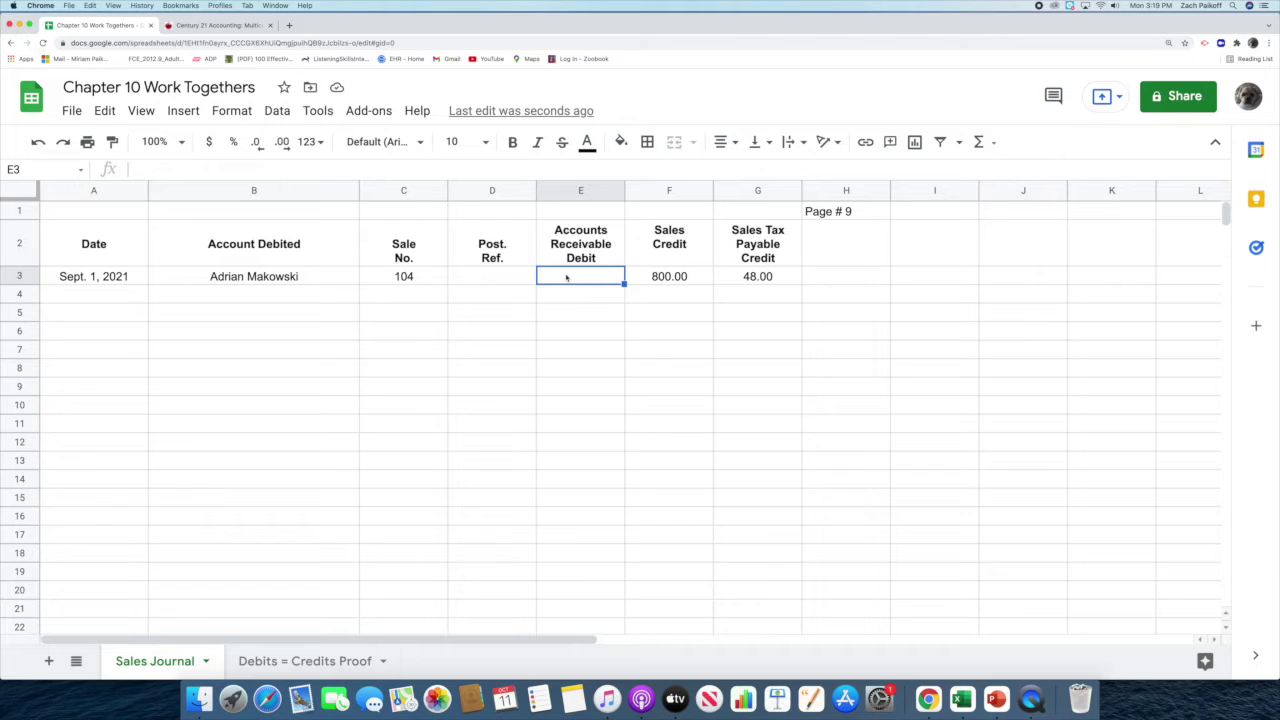
text(848)
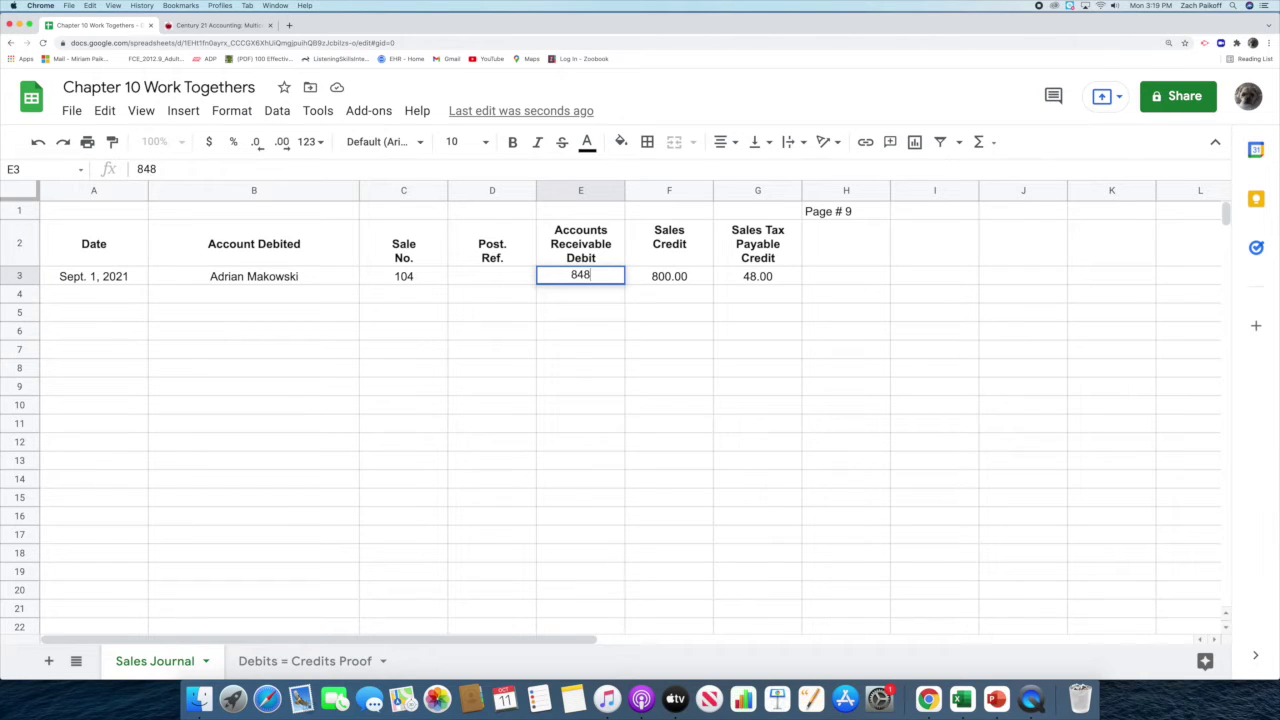
key(Return)
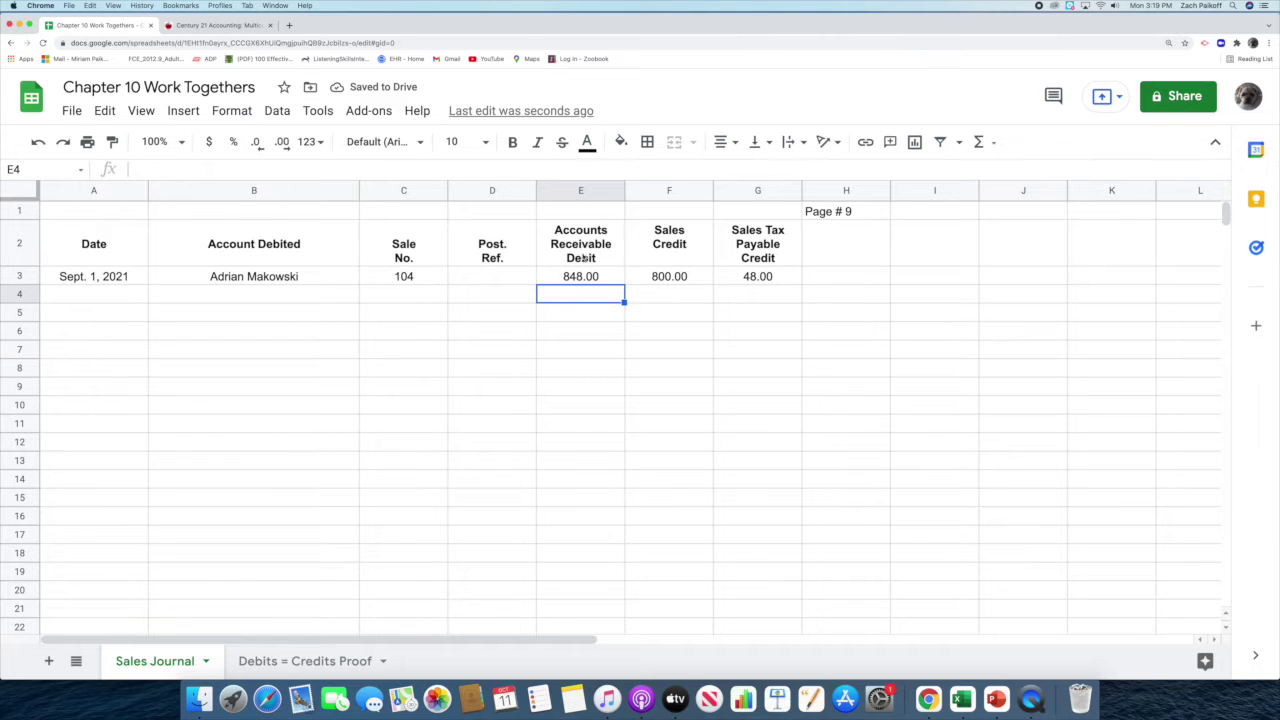
Step: Check the second transaction in the textbook PDF and enter 11 as its date in A4 of the sales journal
click(235, 27)
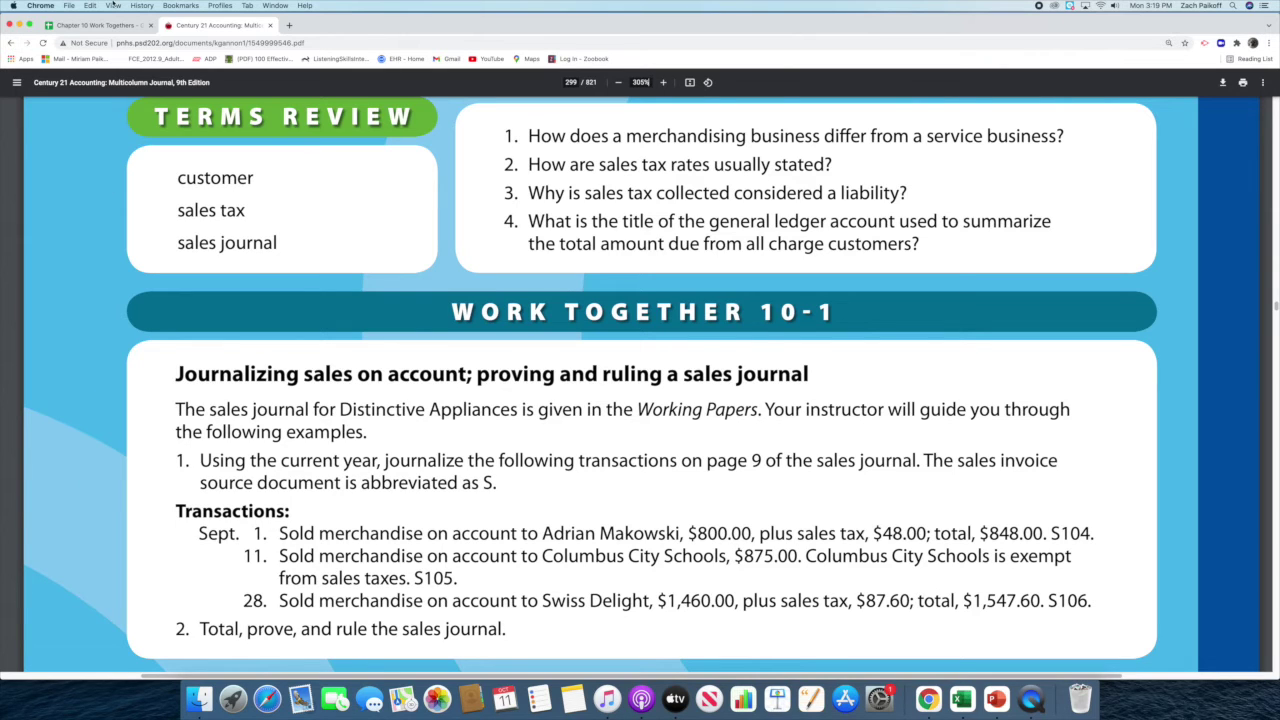
click(60, 25)
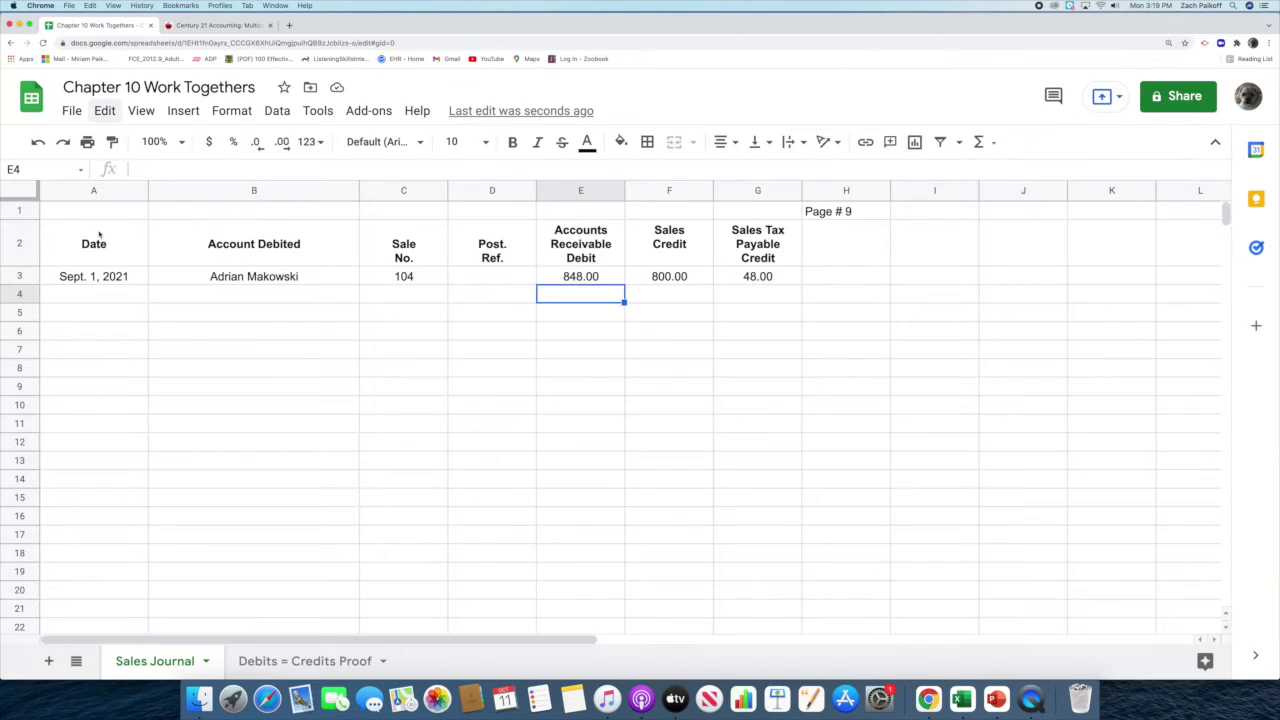
click(105, 295)
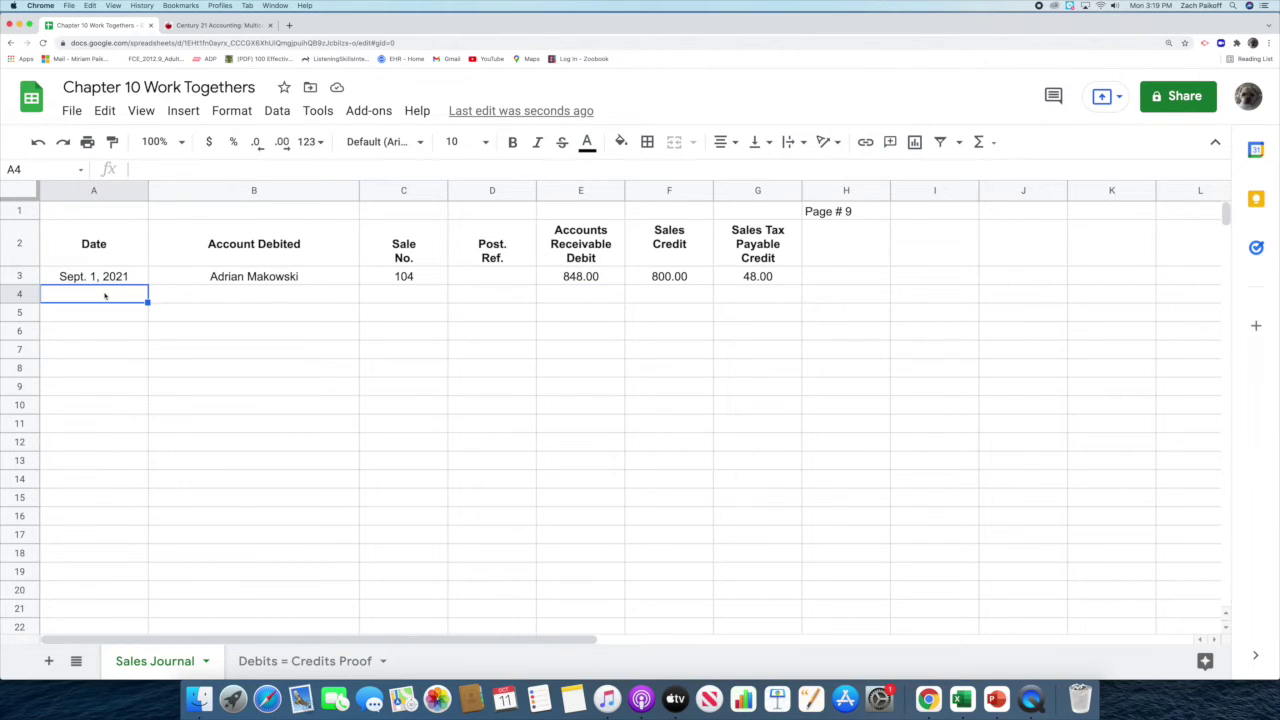
double_click(104, 294)
text(11)
key(Return)
Step: Enter Columbus City Schools as the account debited in B4 and sale number 105 in C4
click(187, 297)
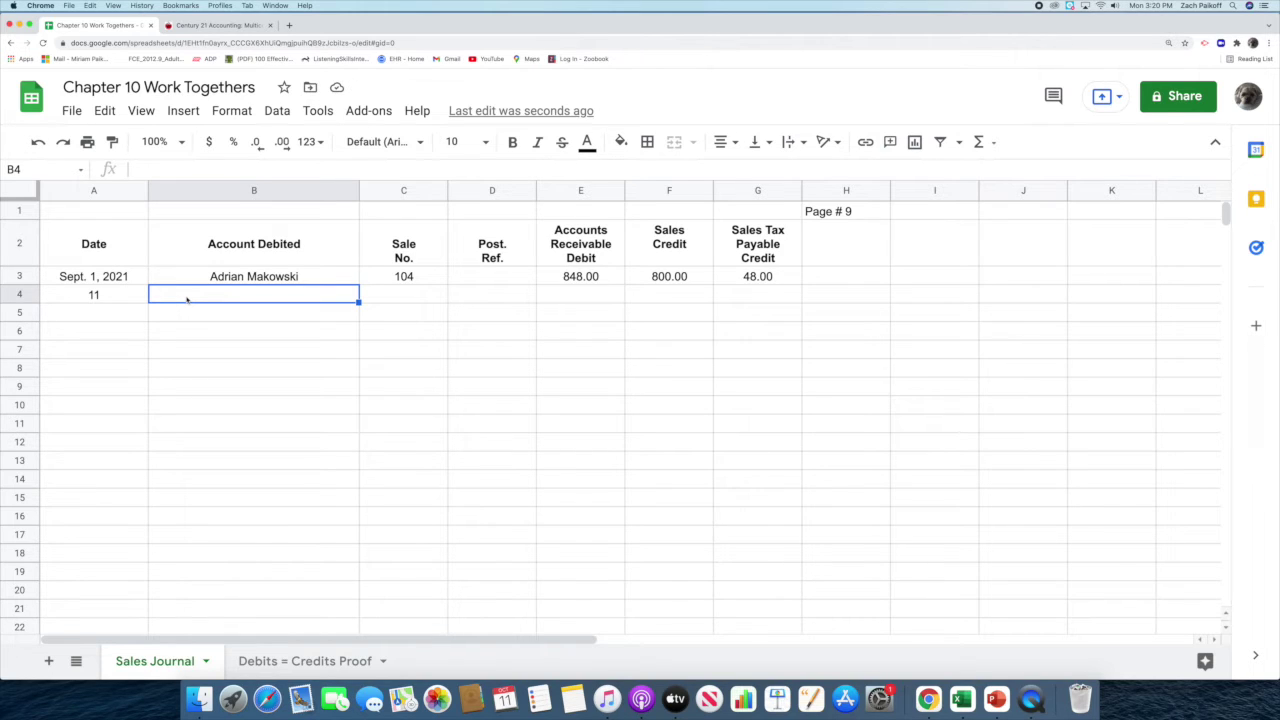
text(Columbus City Schools)
key(Return)
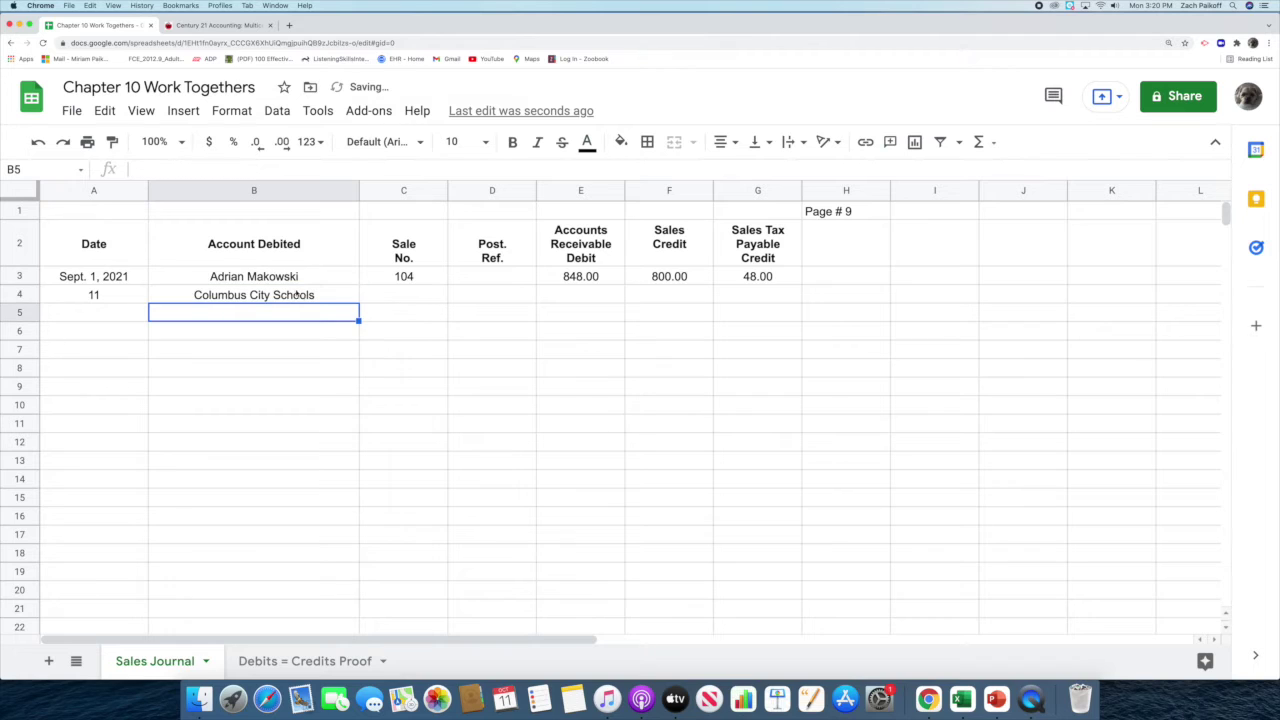
click(387, 300)
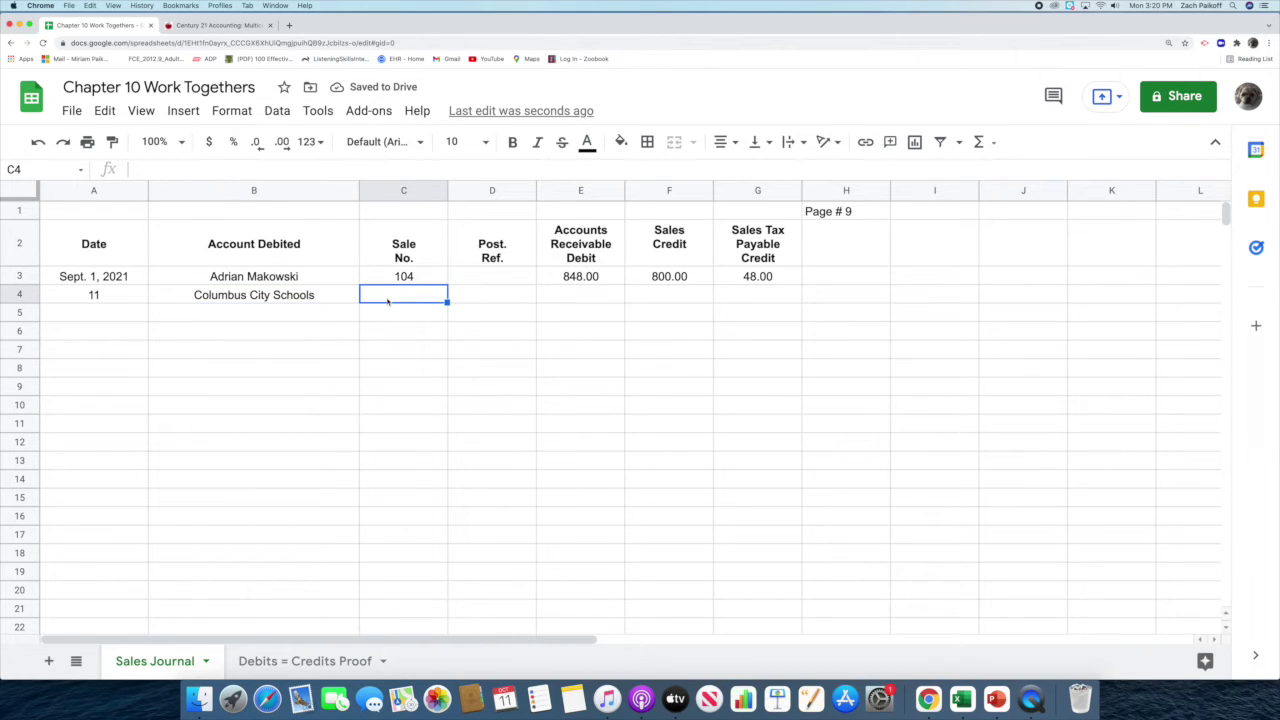
text(105)
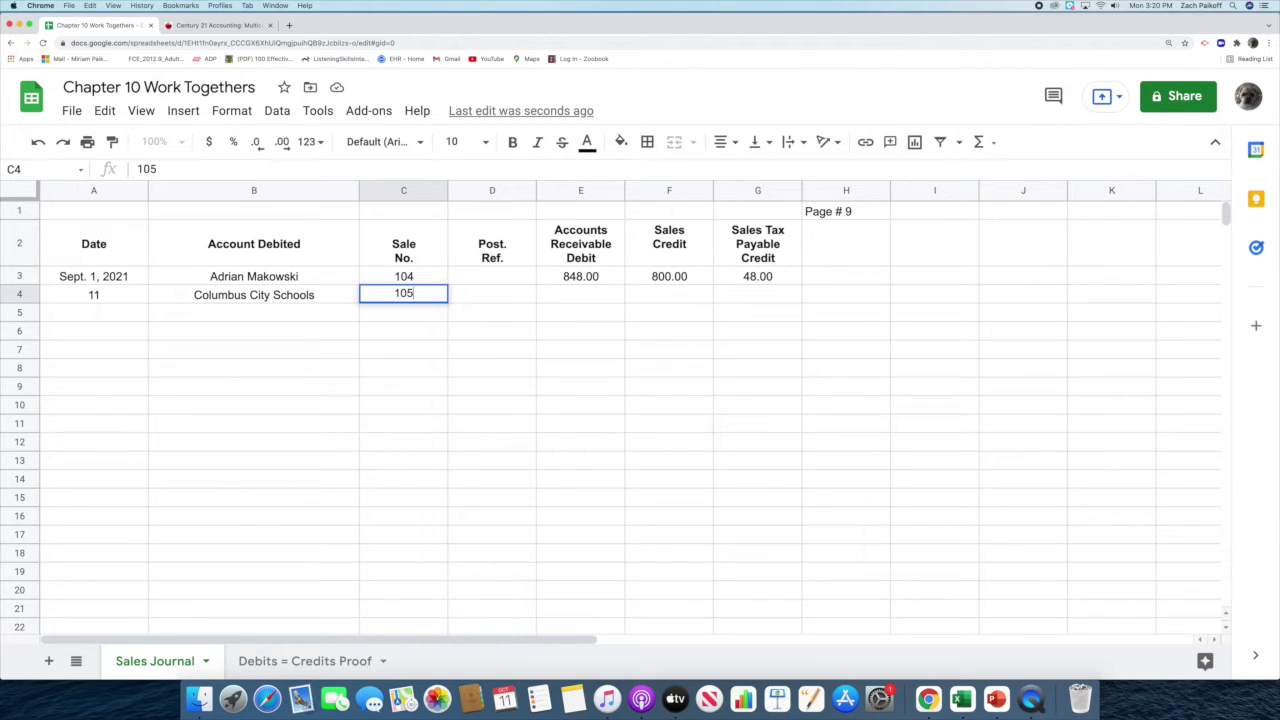
key(Return)
Step: Record 875 as both the Sales credit in F4 and the Accounts Receivable debit in E4 for Columbus City Schools
click(647, 295)
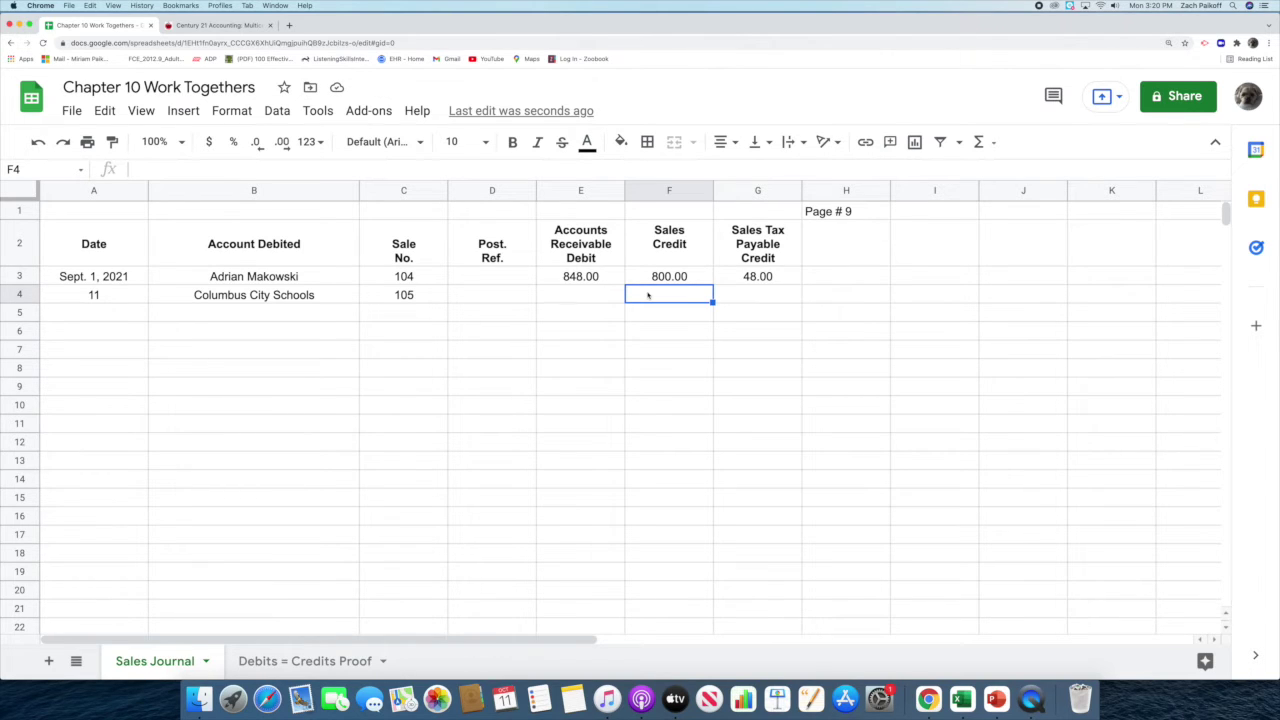
double_click(647, 294)
text(875)
key(Return)
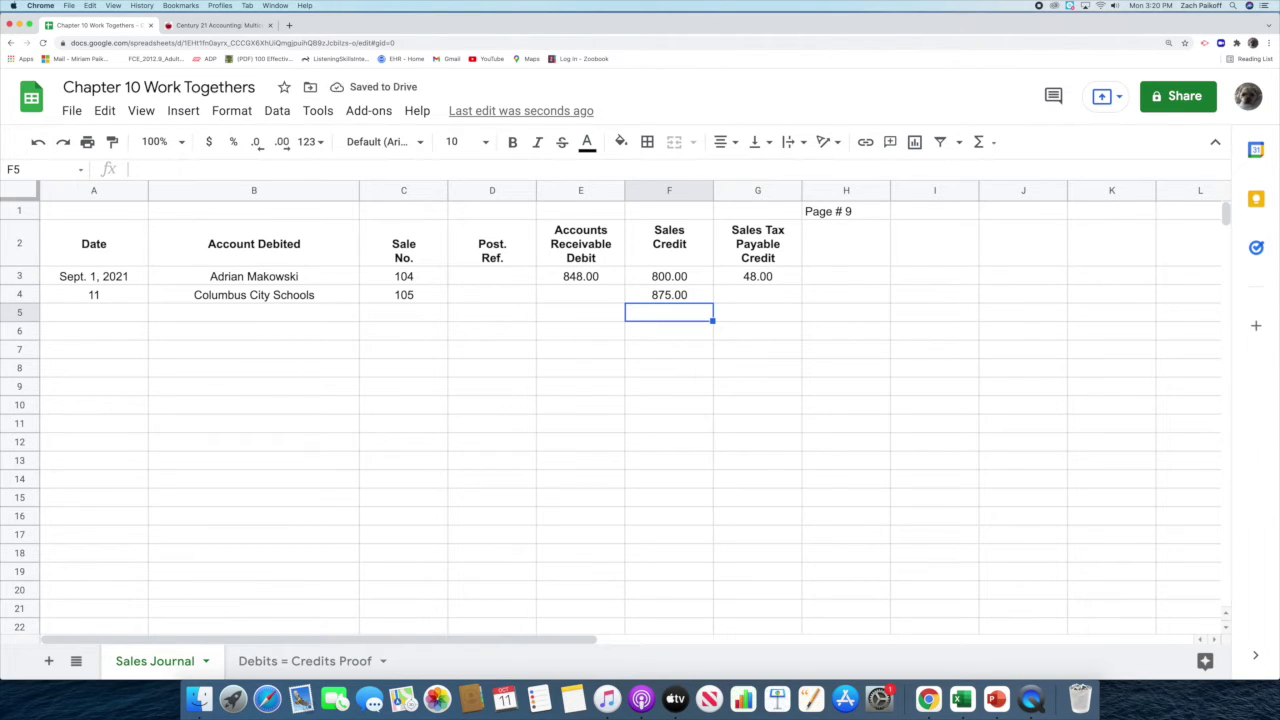
click(597, 298)
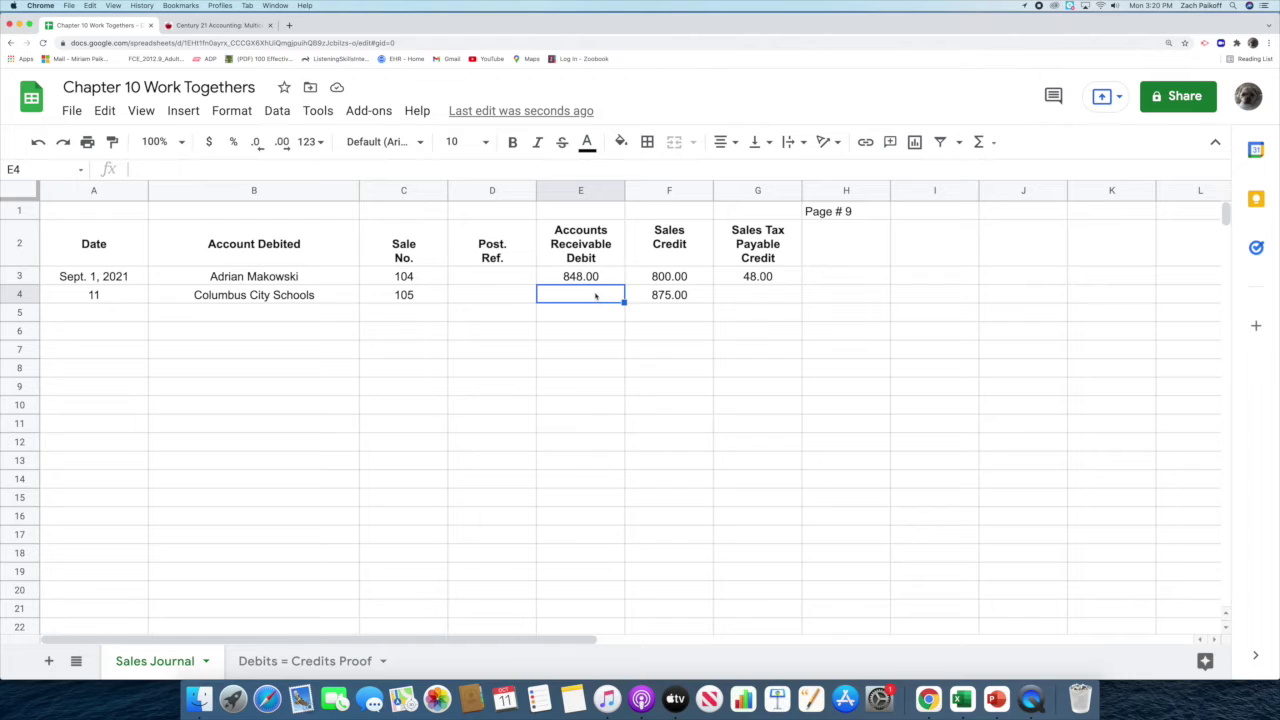
text(875)
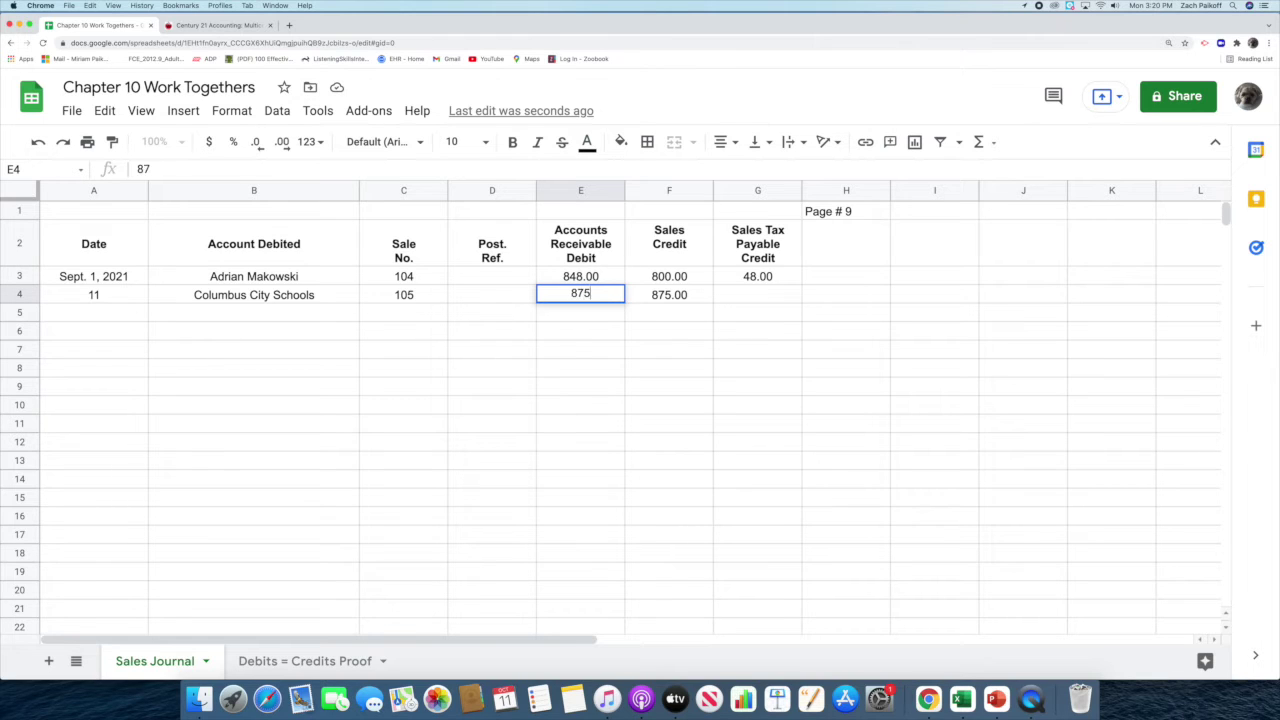
key(Return)
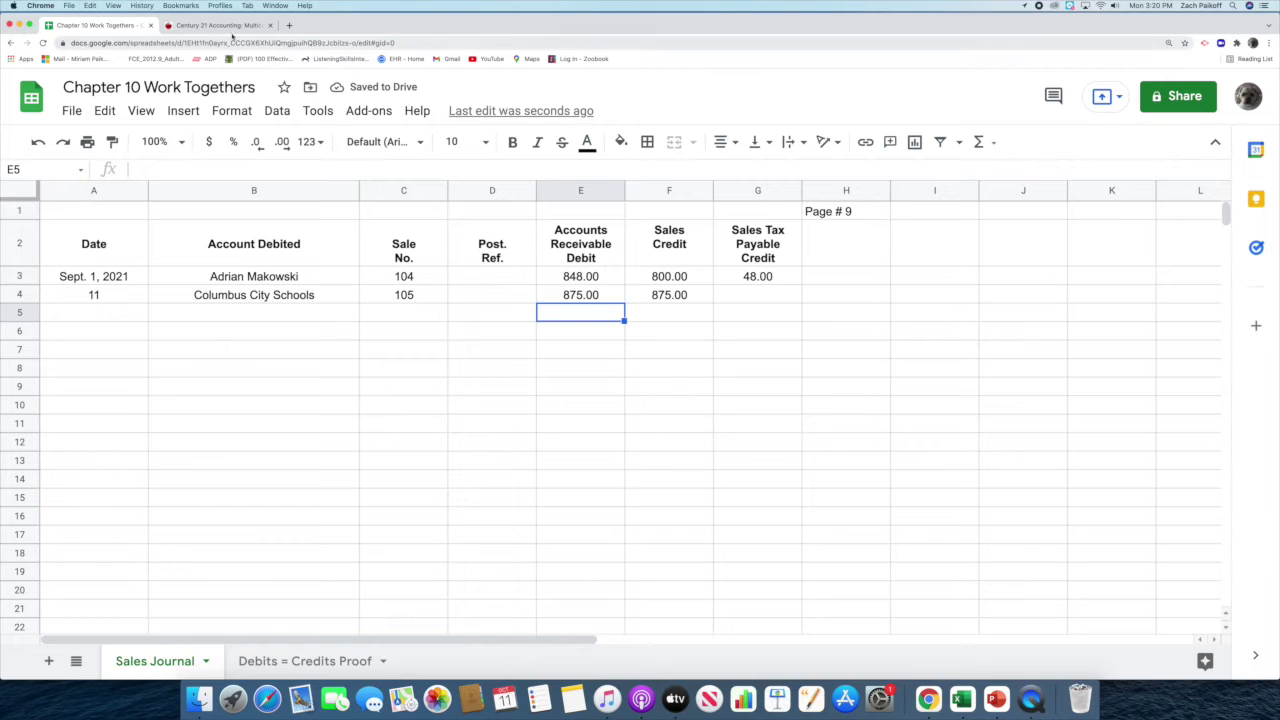
Step: Check the third transaction in the textbook PDF and enter 28 as its date in A5 of the sales journal
click(224, 24)
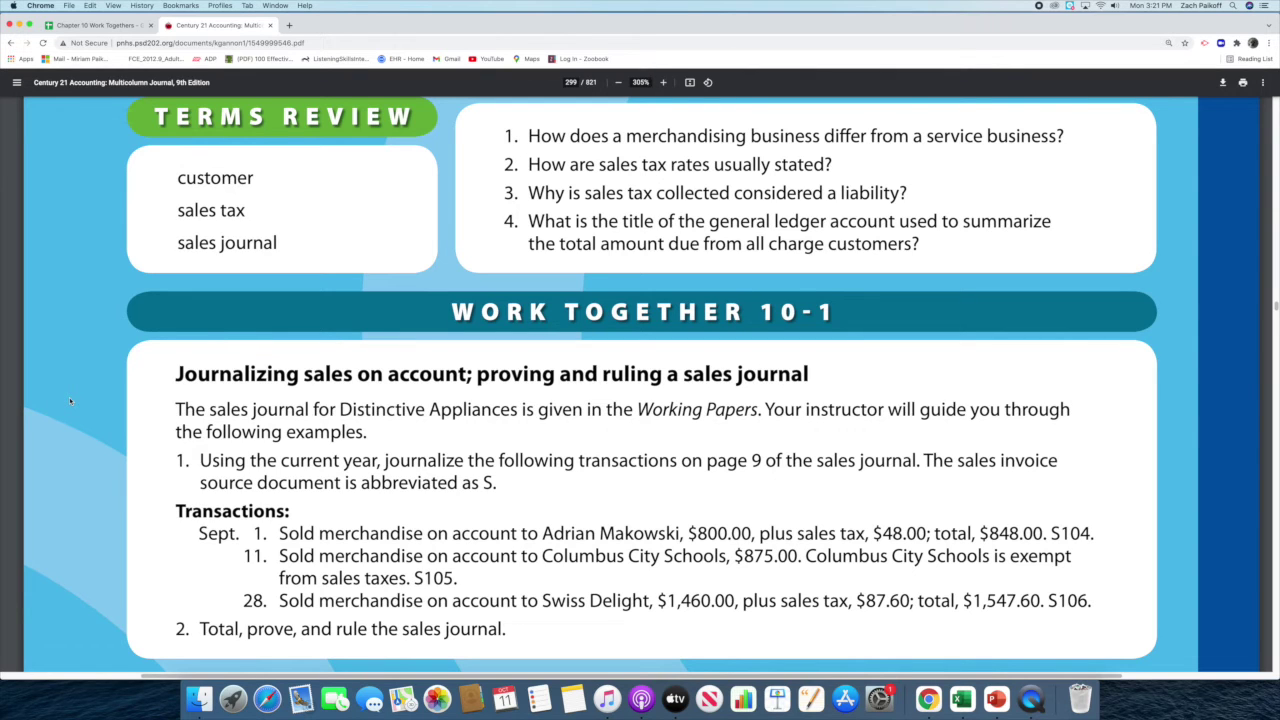
click(97, 25)
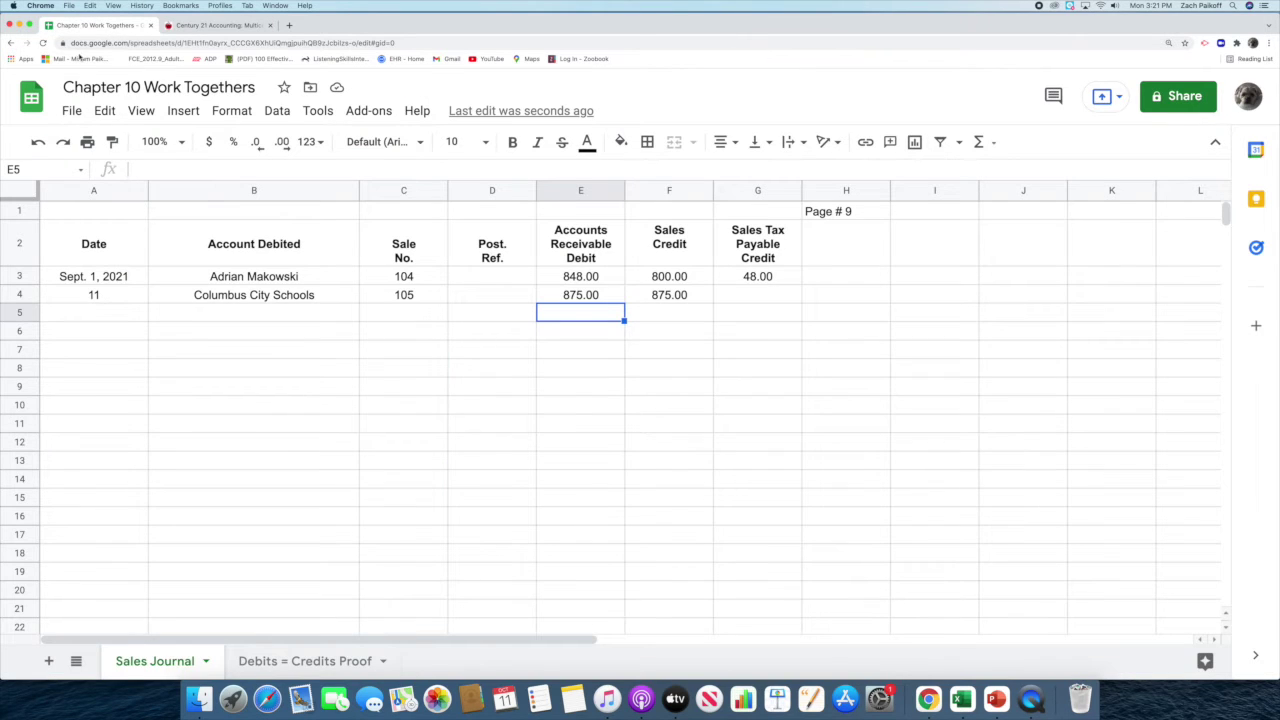
click(100, 313)
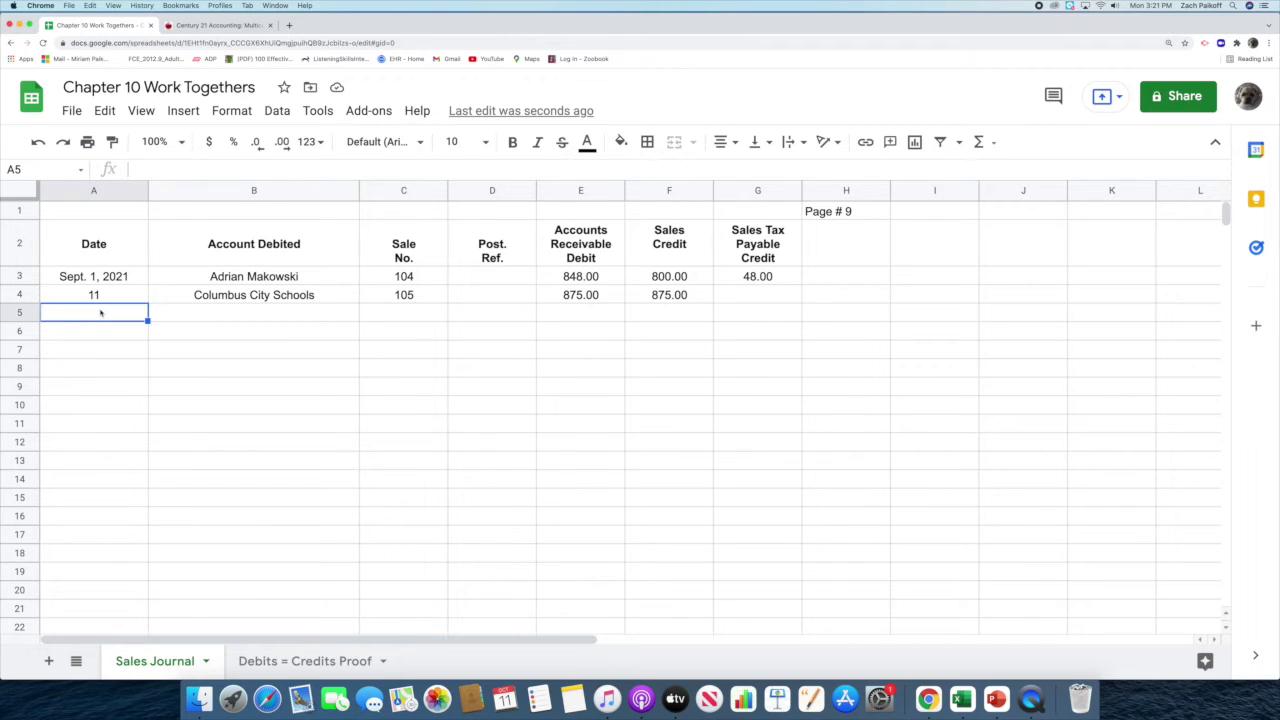
text(28)
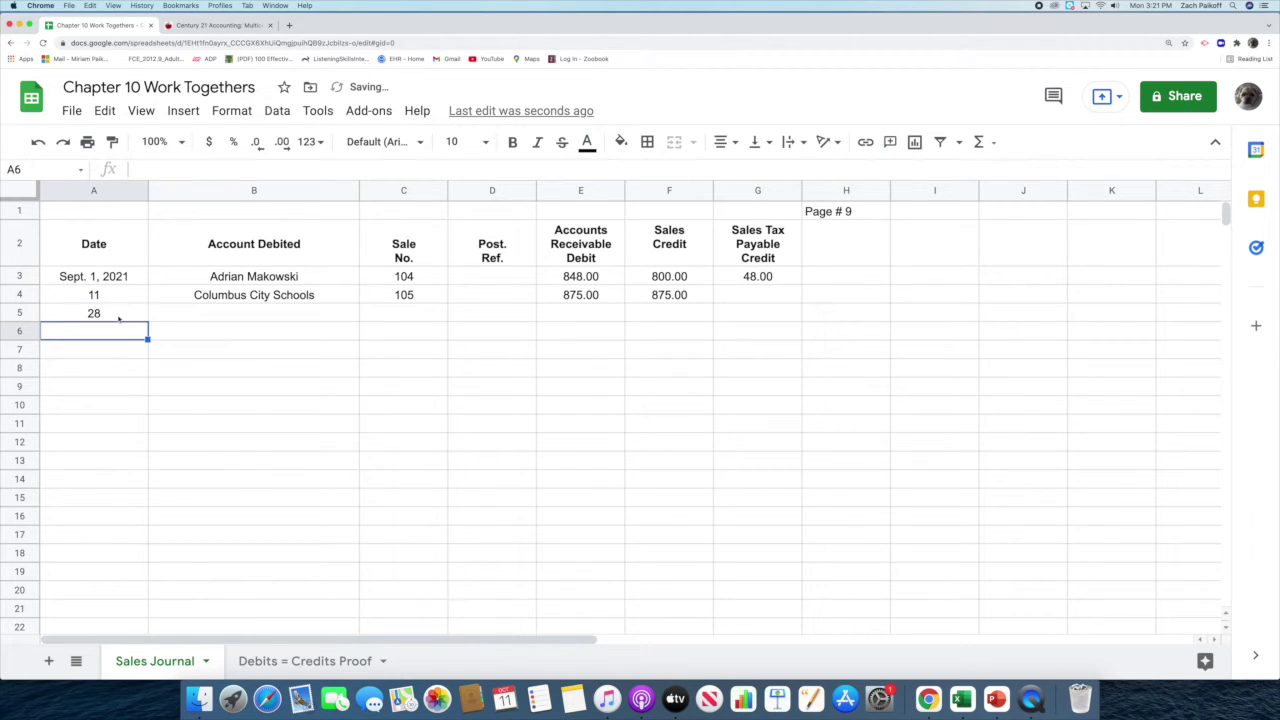
Step: Enter Swiss Delight as the account debited in B5 and sale number 106 in C5
click(195, 315)
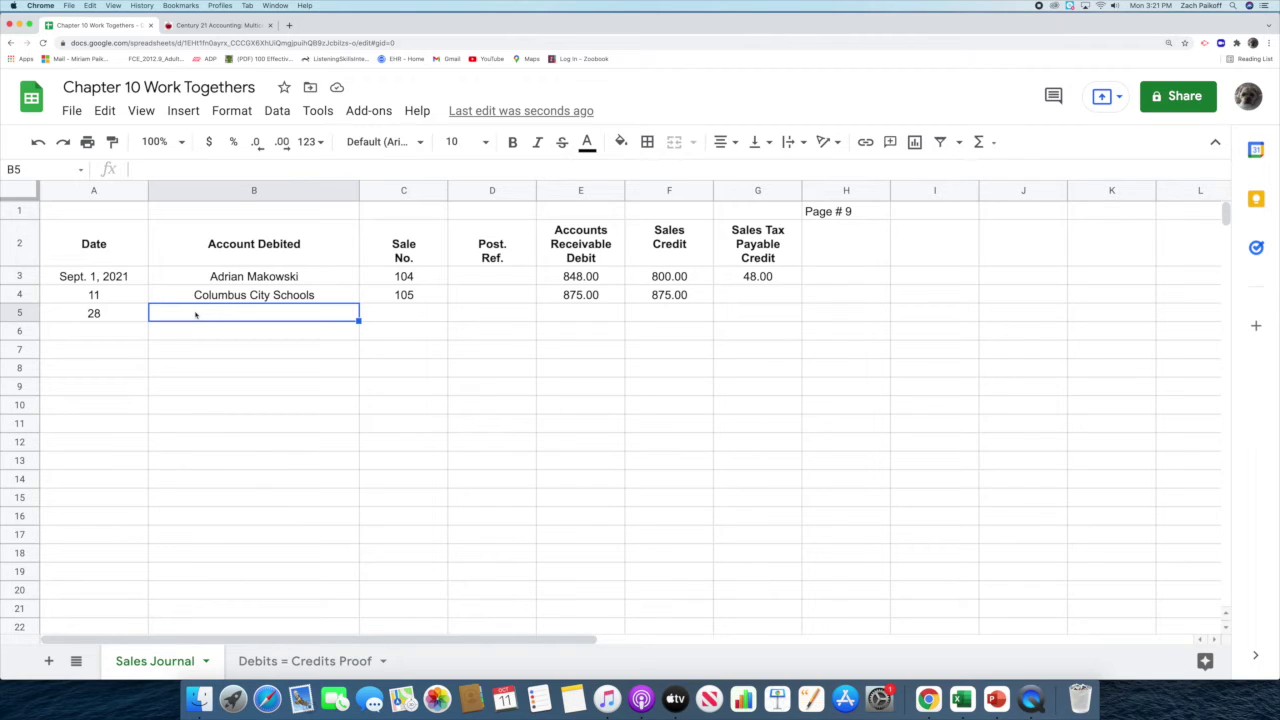
double_click(195, 314)
text(Sw)
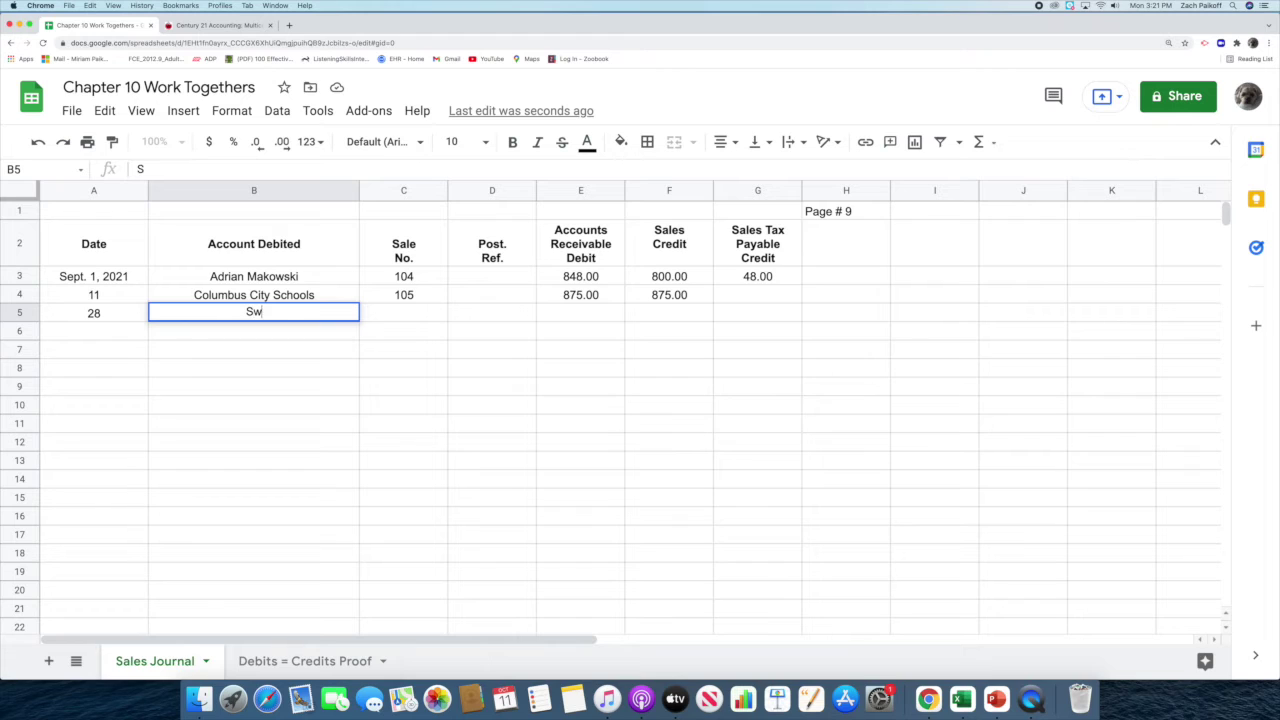
text(iss Delight)
key(Return)
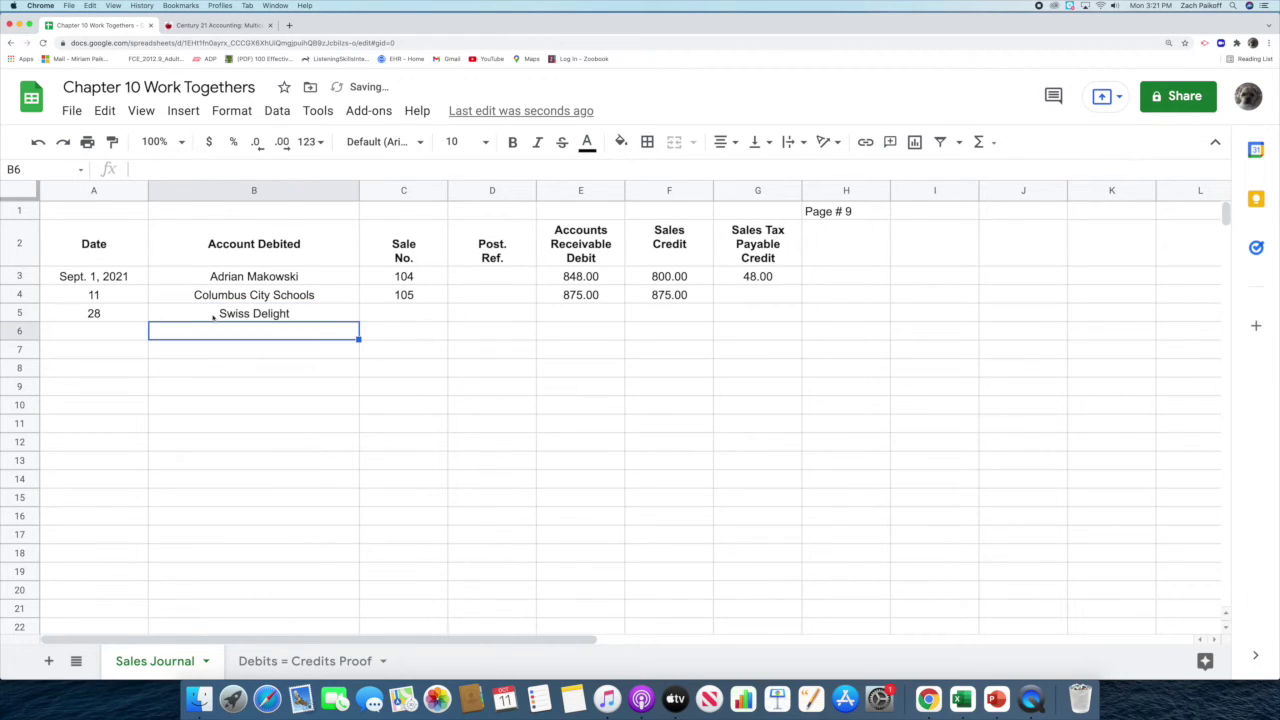
click(411, 313)
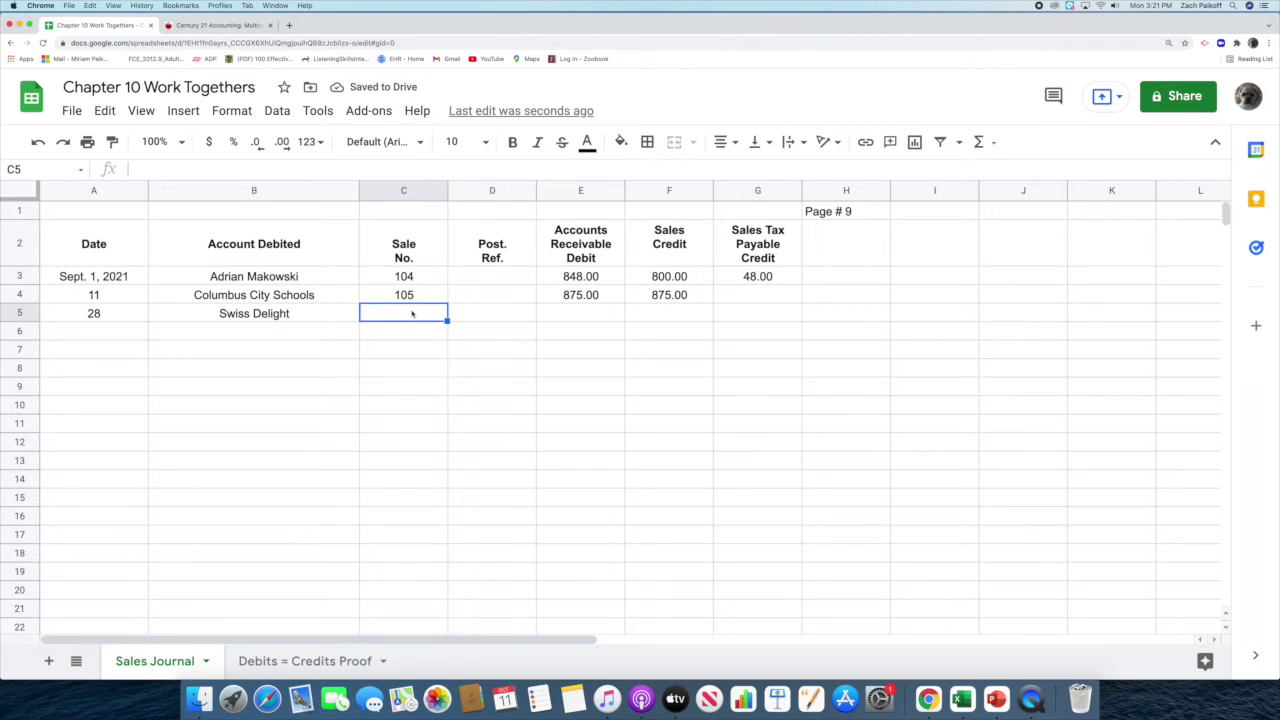
double_click(411, 314)
text(106)
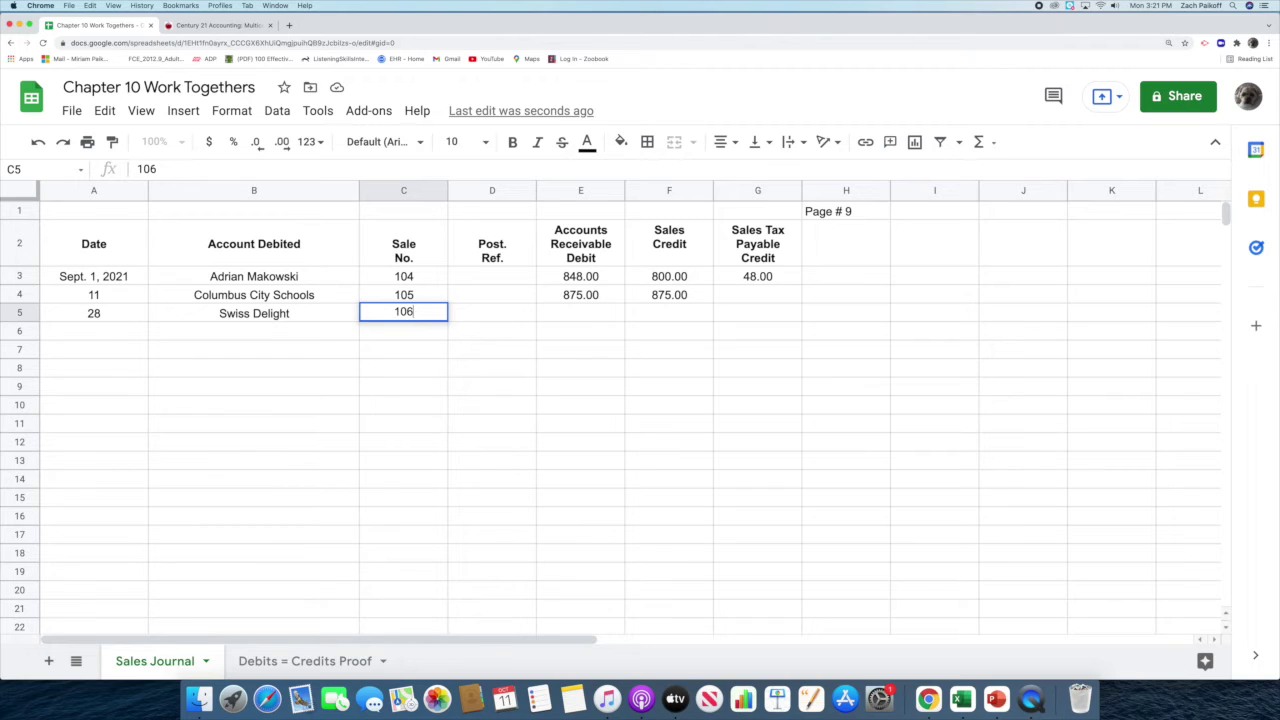
key(Return)
Step: Record a Sales credit of 1,460 in F5 and a Sales Tax Payable credit of 87.60 in G5 for Swiss Delight
click(651, 314)
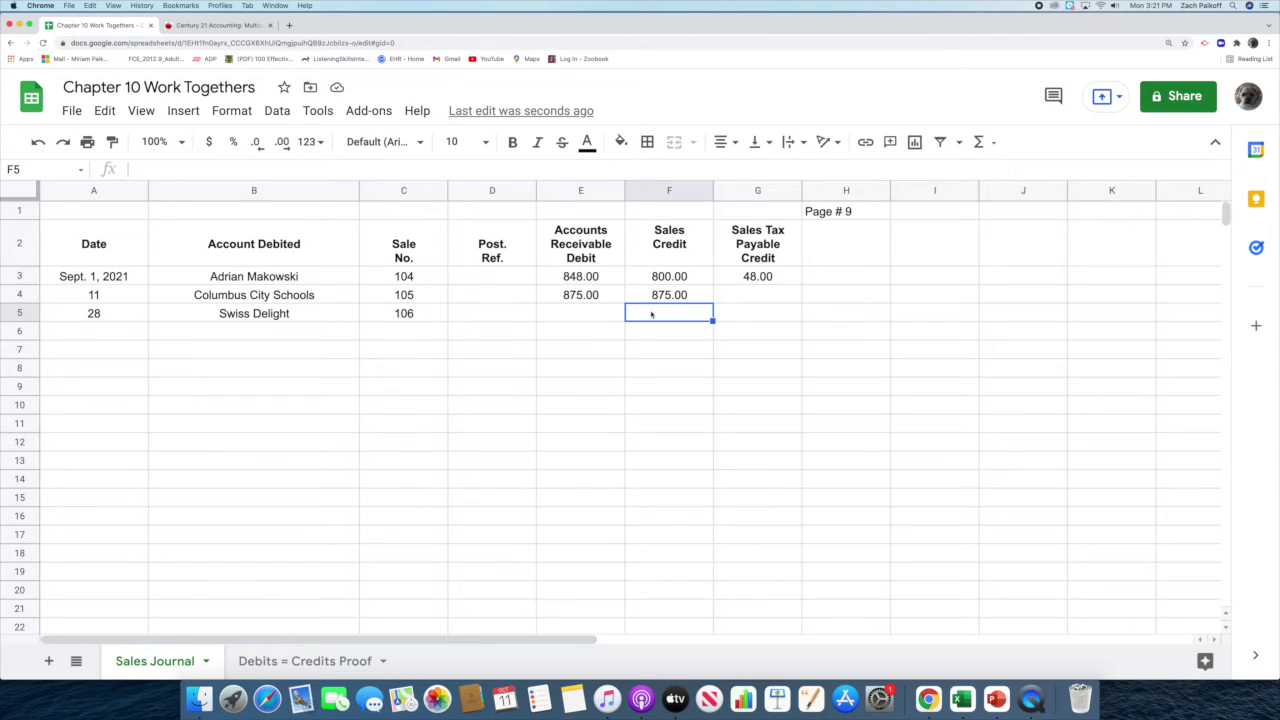
text(1,46)
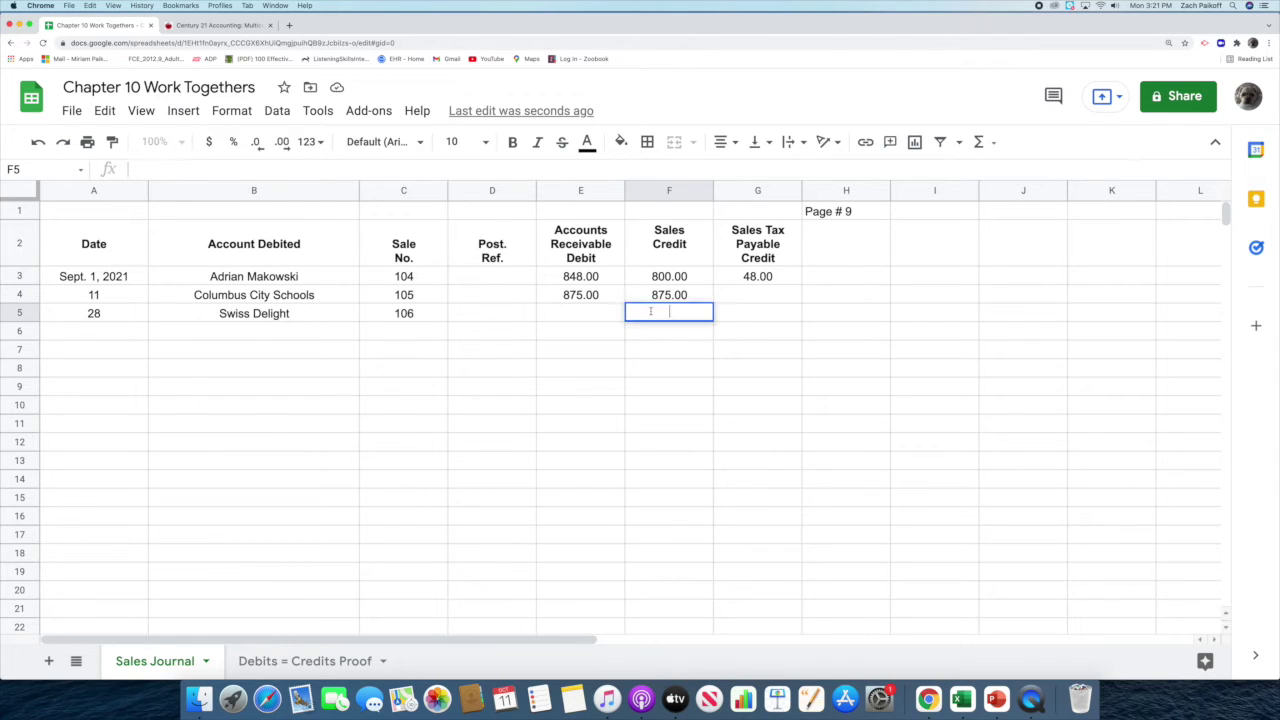
text(0)
key(Return)
click(761, 314)
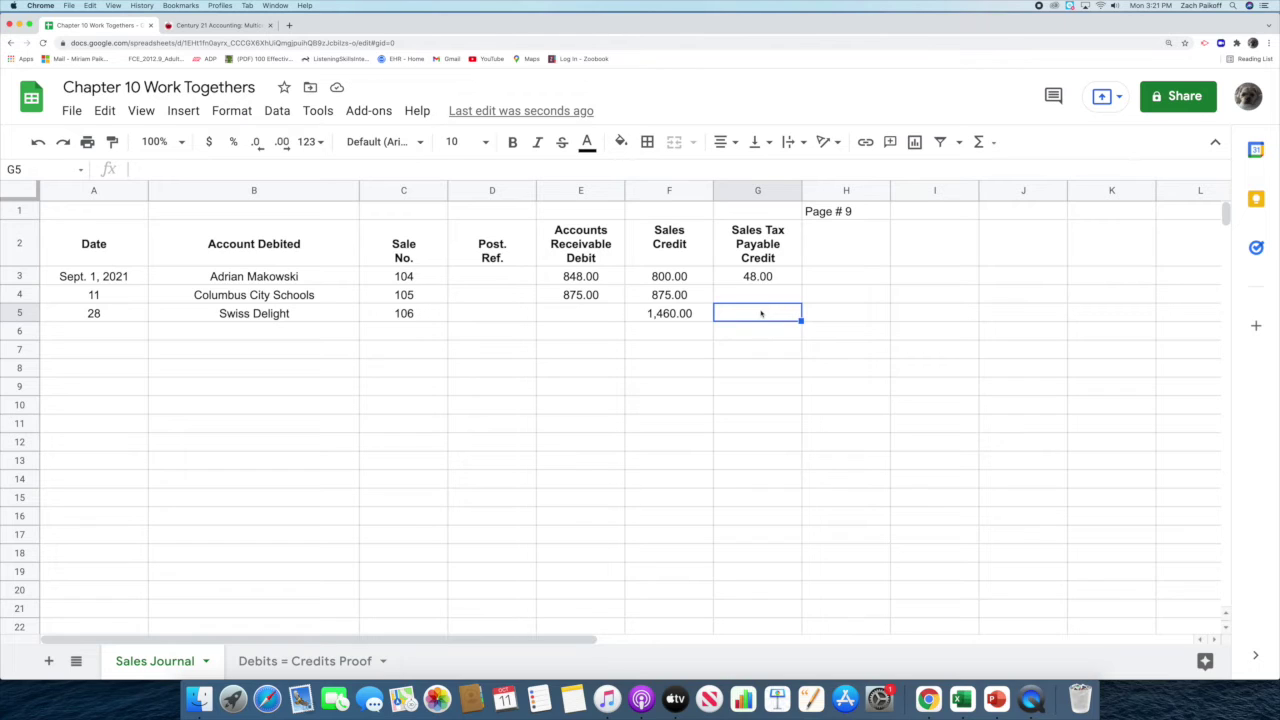
double_click(761, 314)
text(87.60)
key(Return)
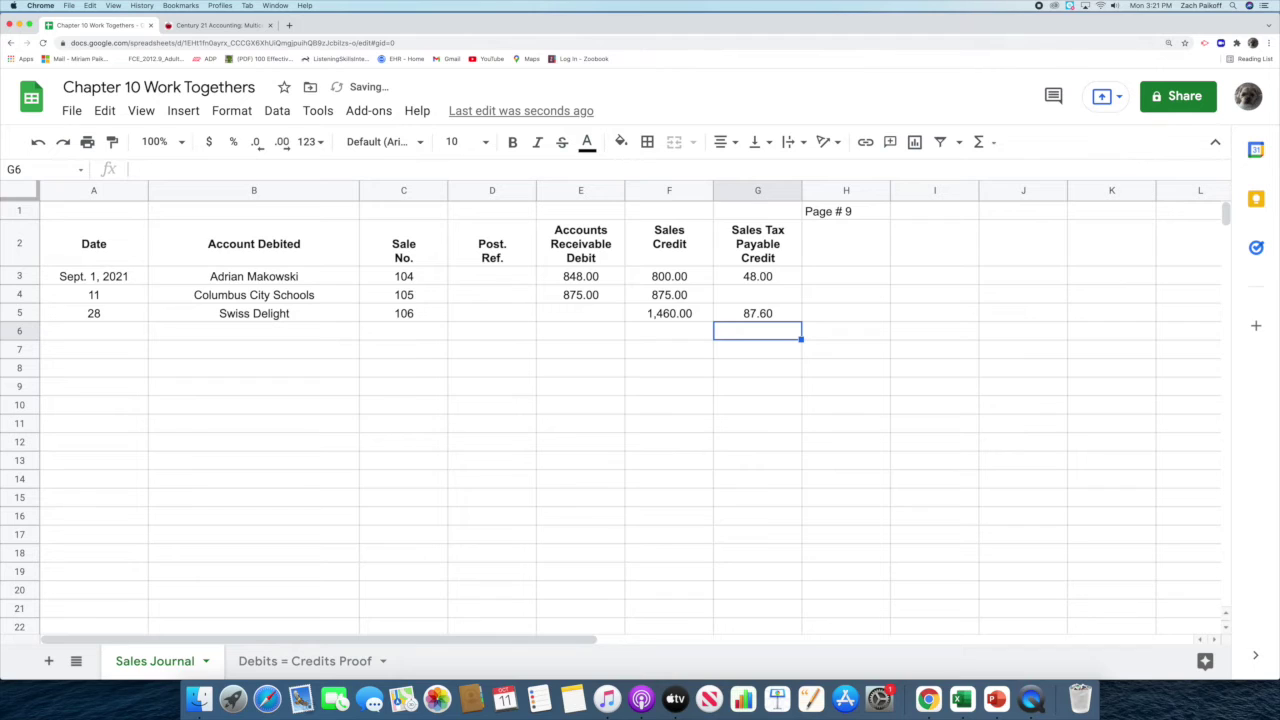
Step: Record 1,547.60 as the Accounts Receivable debit in E5 for Swiss Delight
click(582, 314)
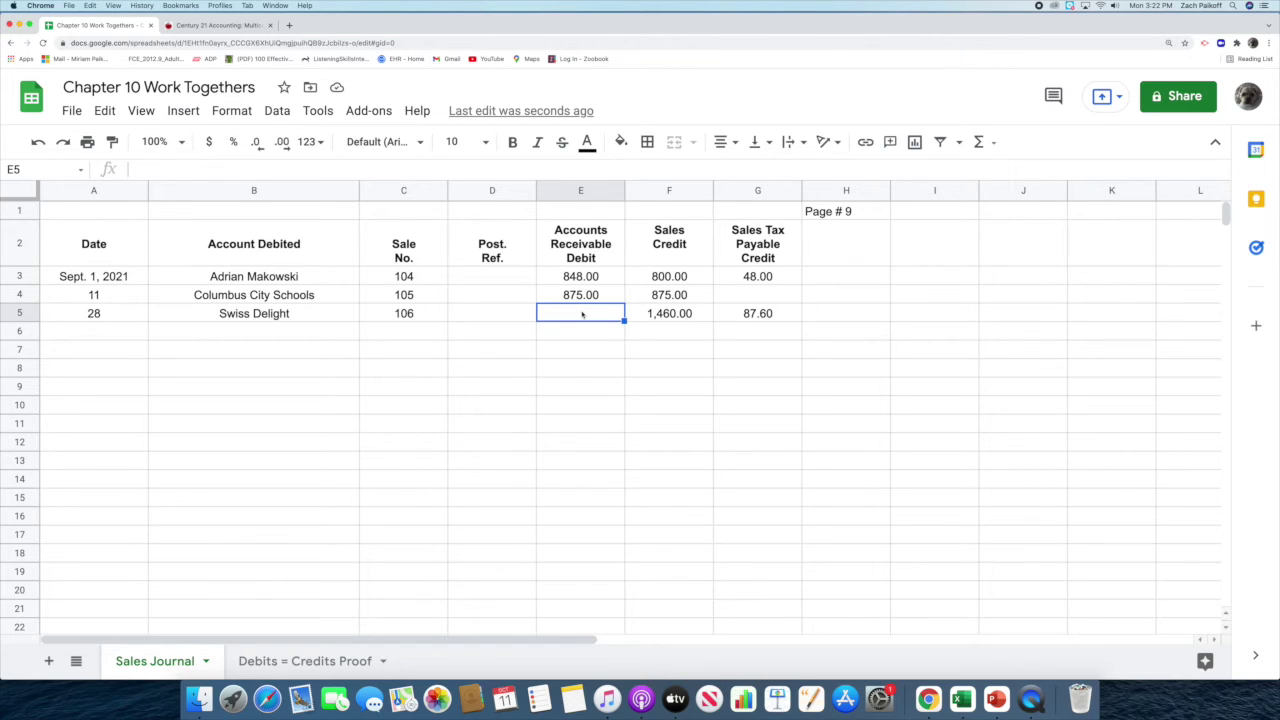
double_click(582, 314)
text(15)
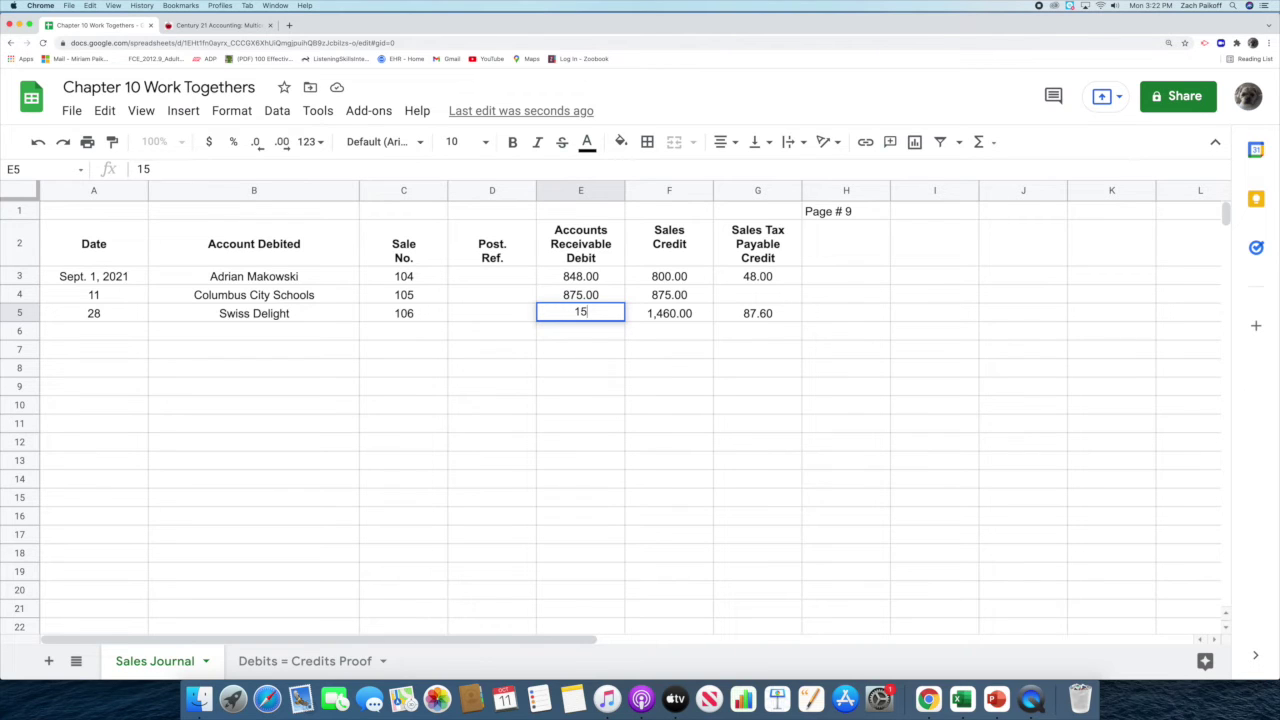
text(47.60)
key(Return)
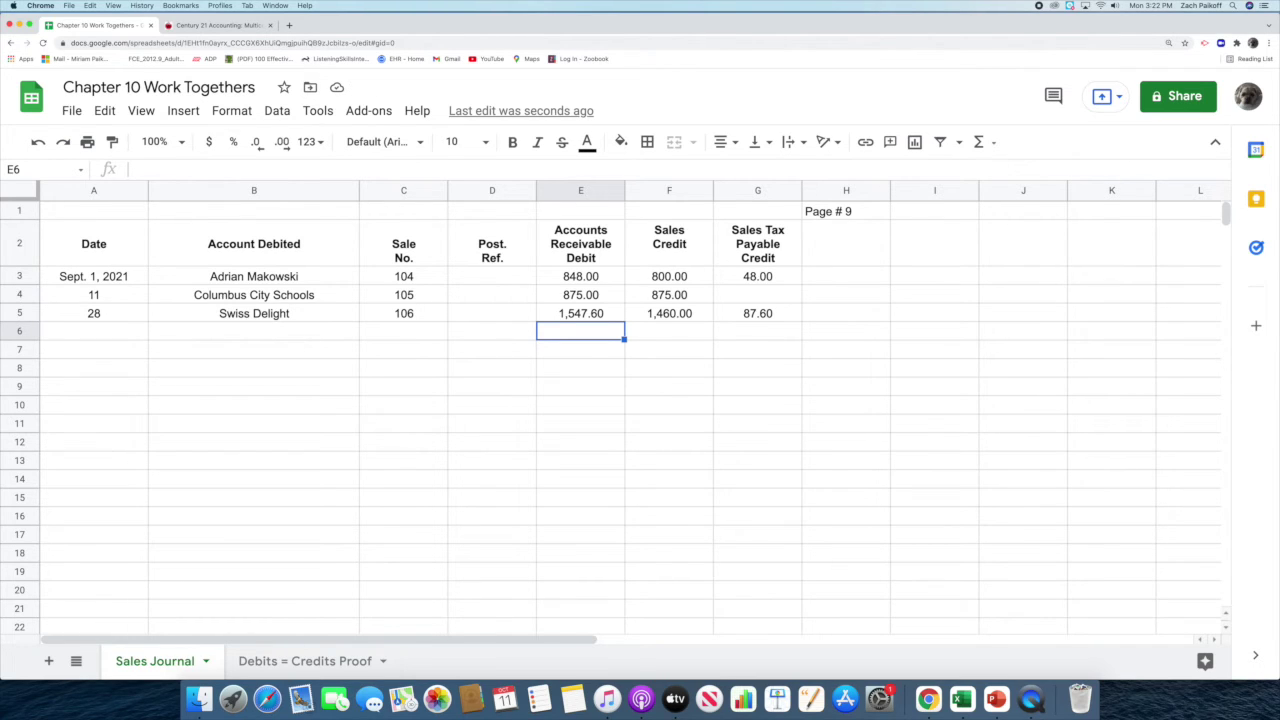
Step: Rule the amount columns with a thin solid bottom border under cells E5:G5
click(588, 316)
shift+click(760, 314)
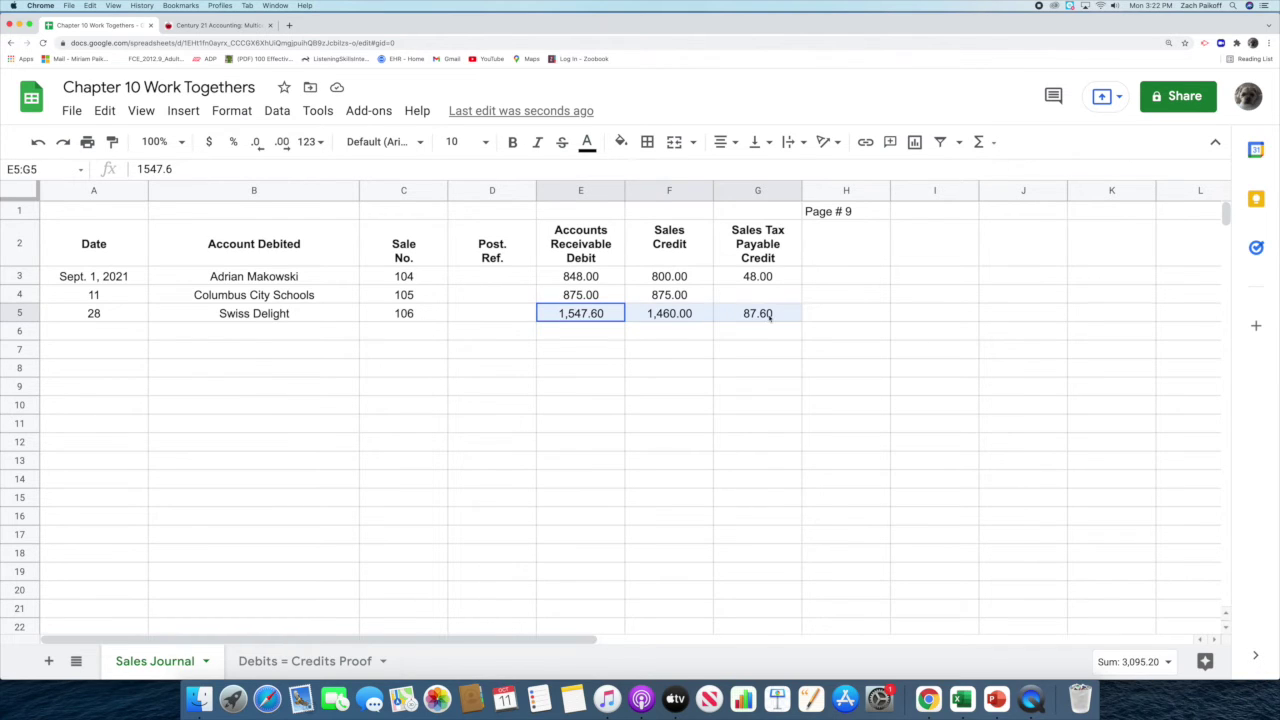
click(647, 141)
click(779, 200)
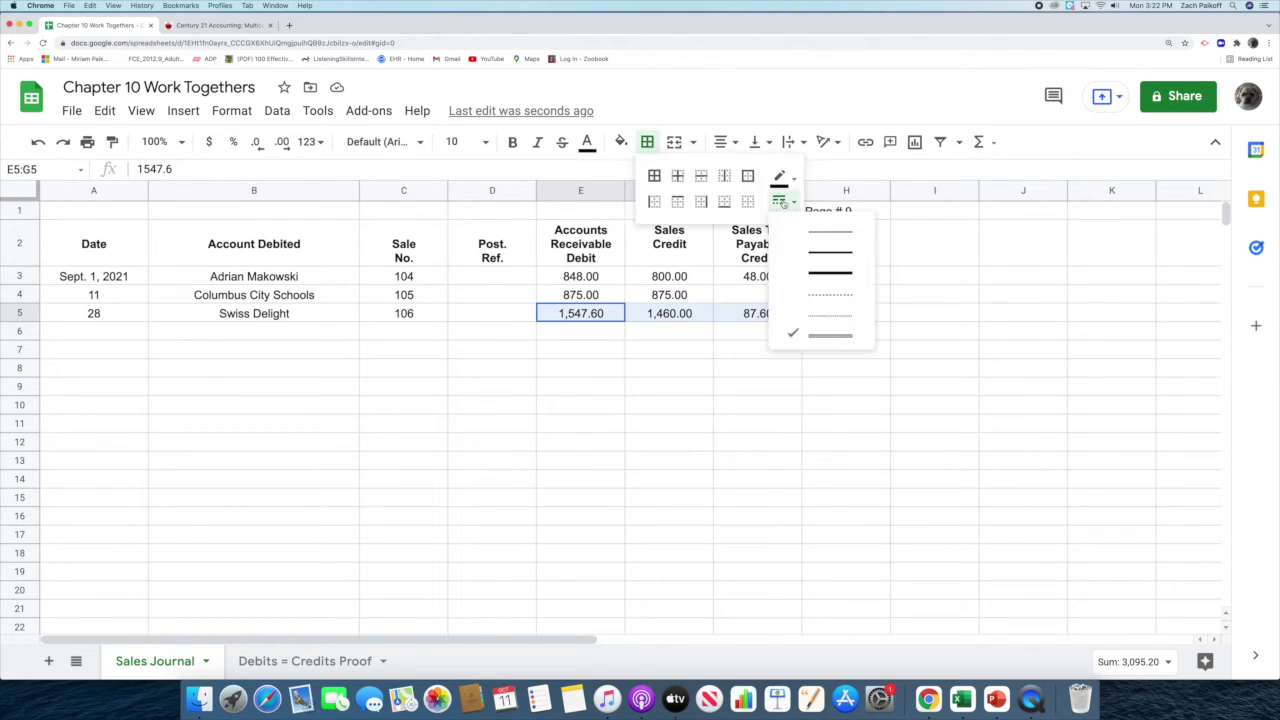
click(820, 228)
click(724, 201)
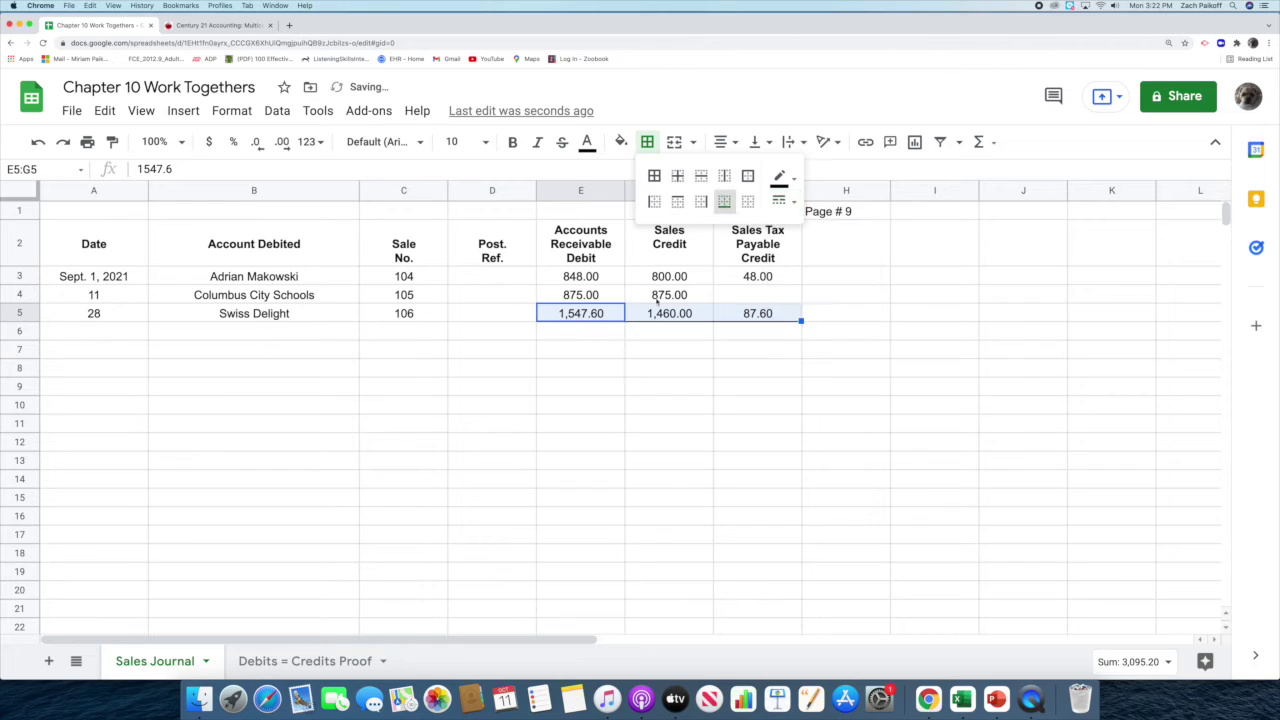
Step: Total the Accounts Receivable Debit column in E6 with =SUM(E3:E5)
click(597, 334)
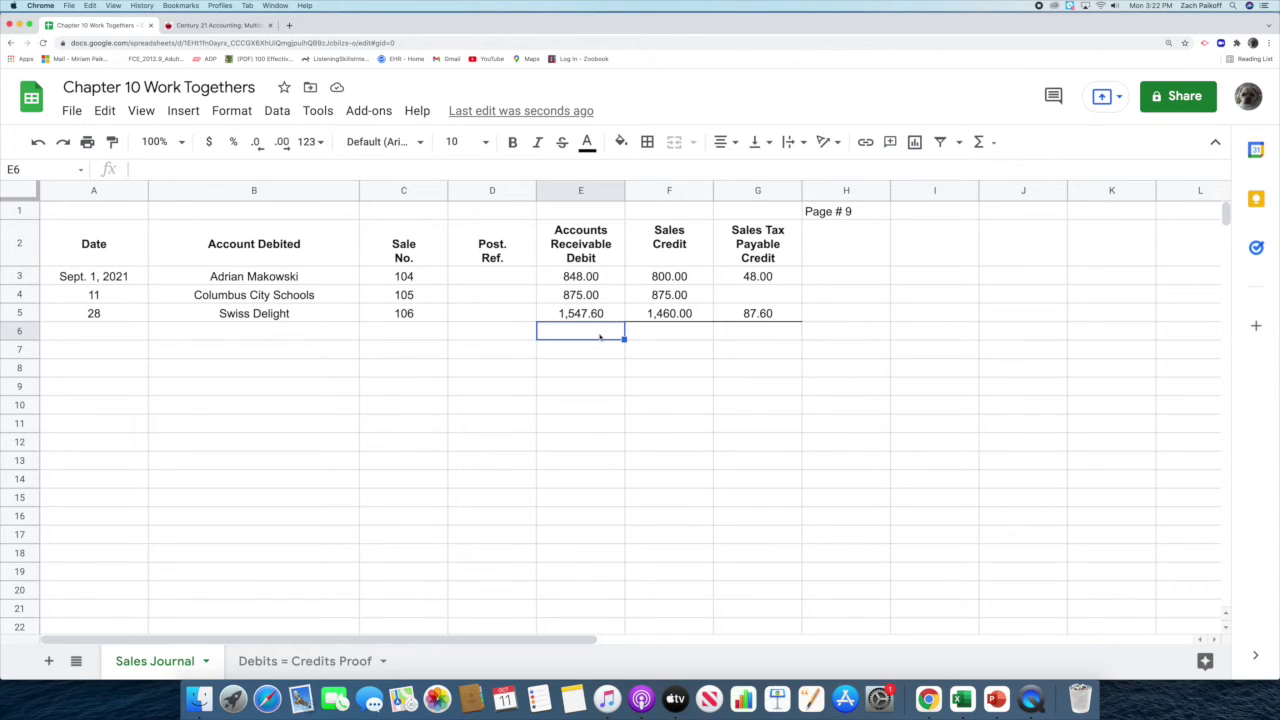
double_click(598, 333)
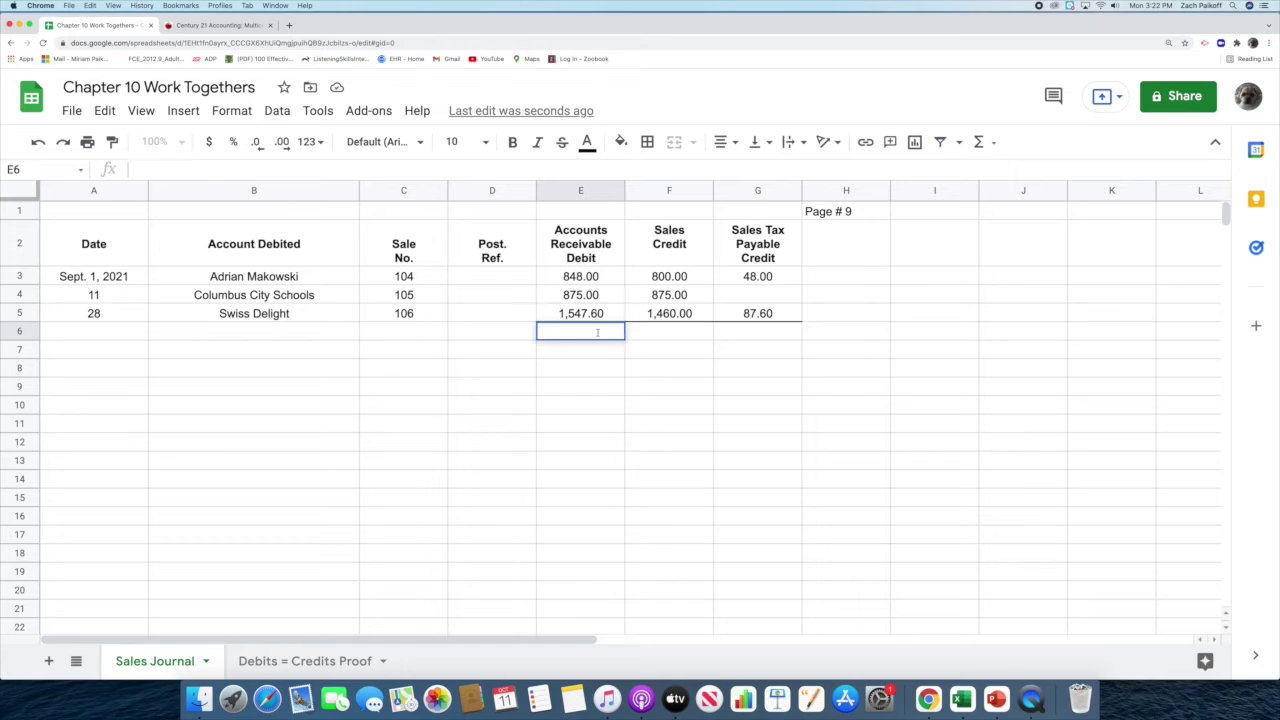
text(=sum(E3:E5)
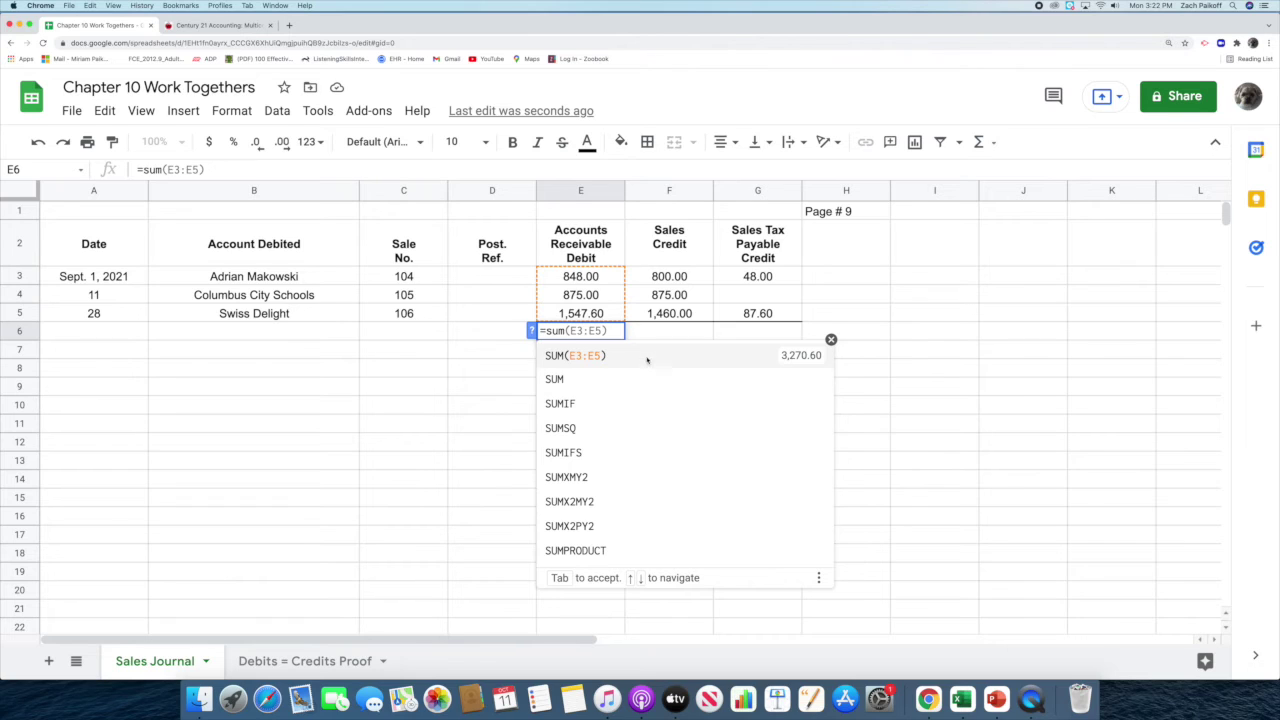
click(648, 357)
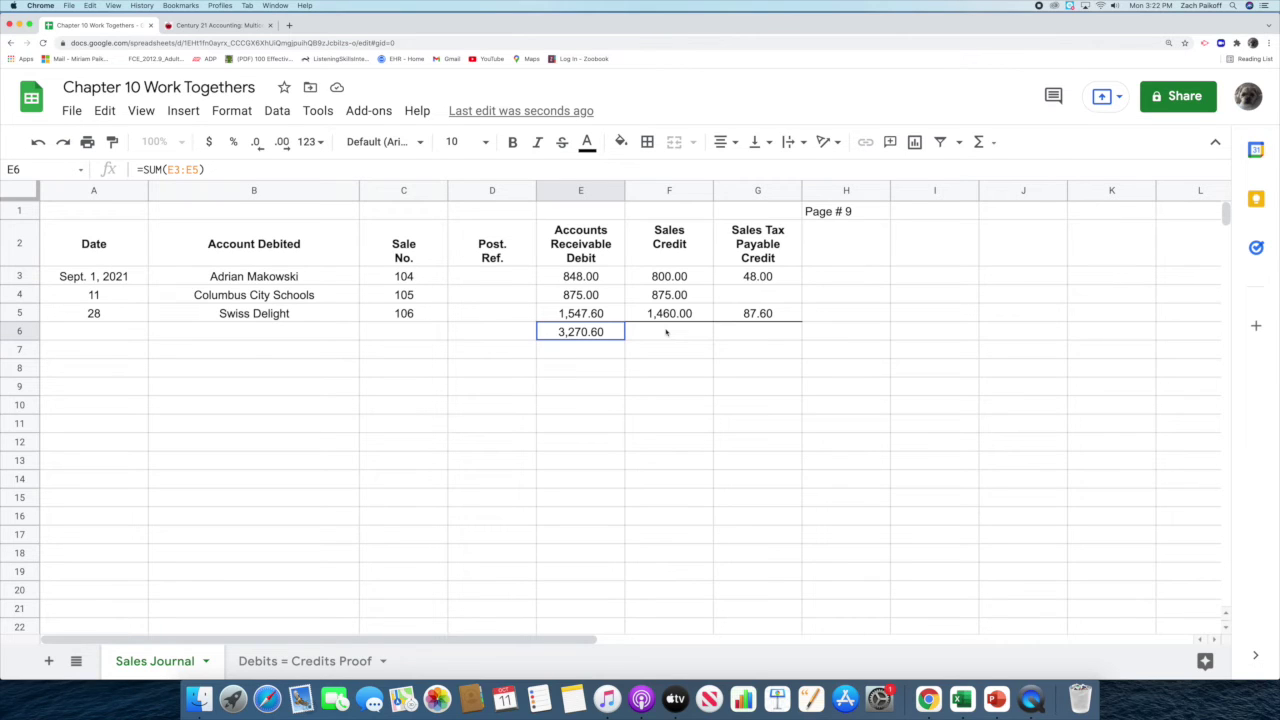
Step: Total the Sales Credit column in F6 with =SUM(F3:F5) and the Sales Tax Payable Credit column in G6 with =SUM(G3:G5)
click(666, 331)
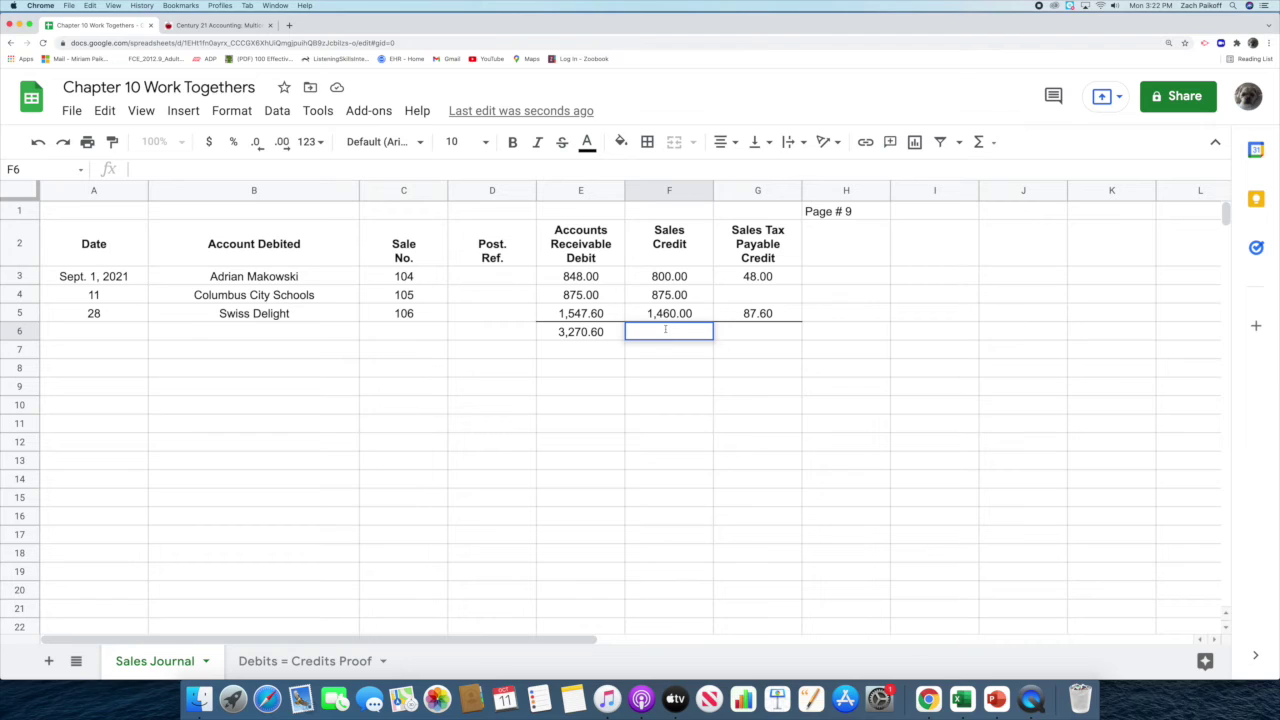
text(=sum(F3:F5)
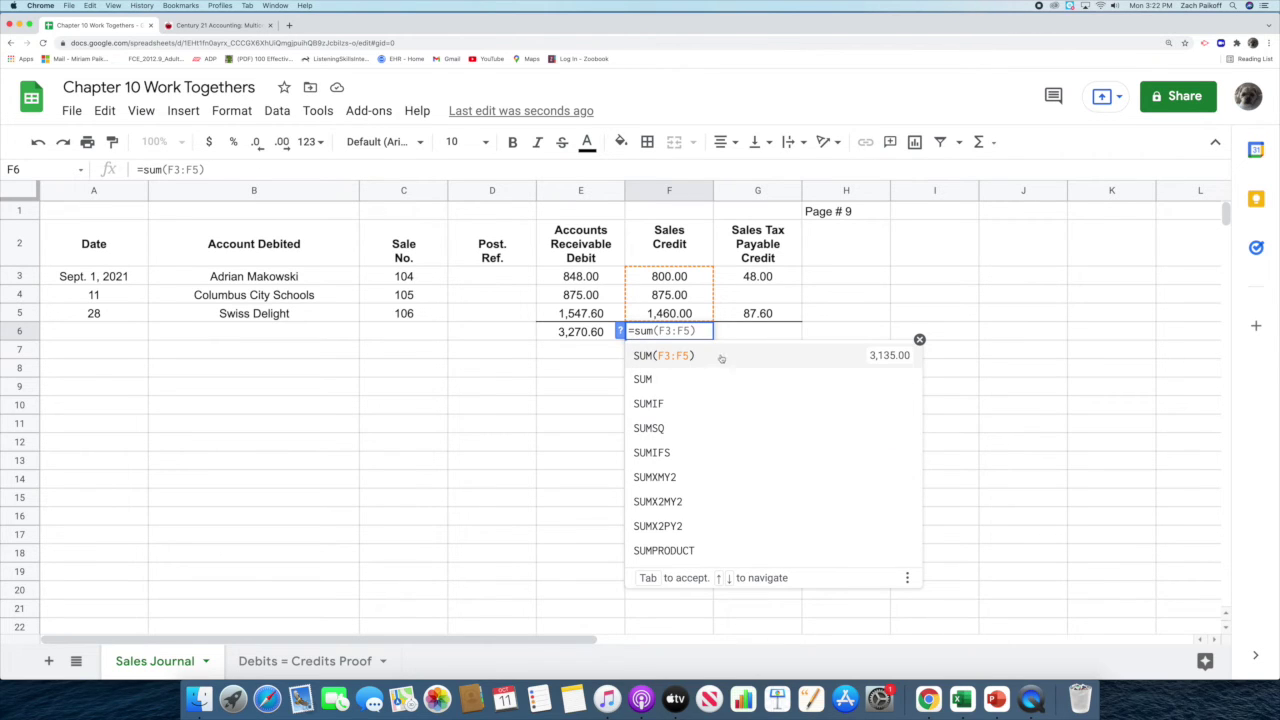
click(721, 358)
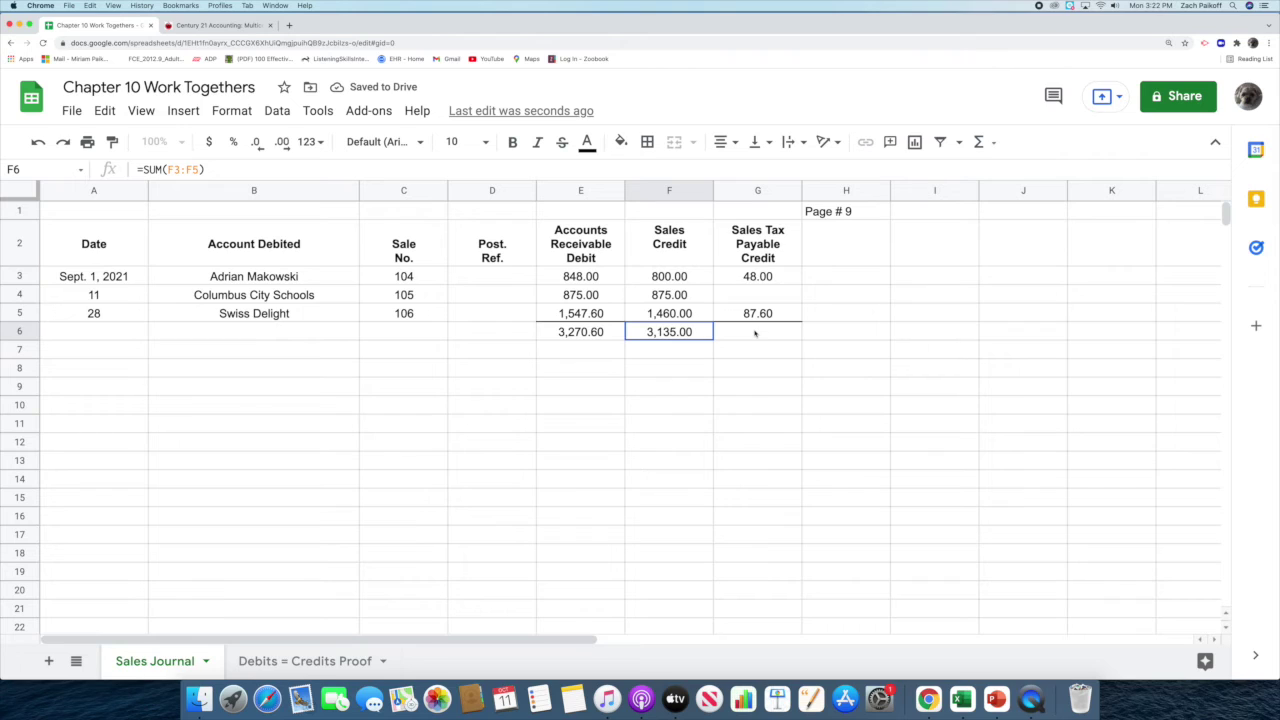
click(755, 333)
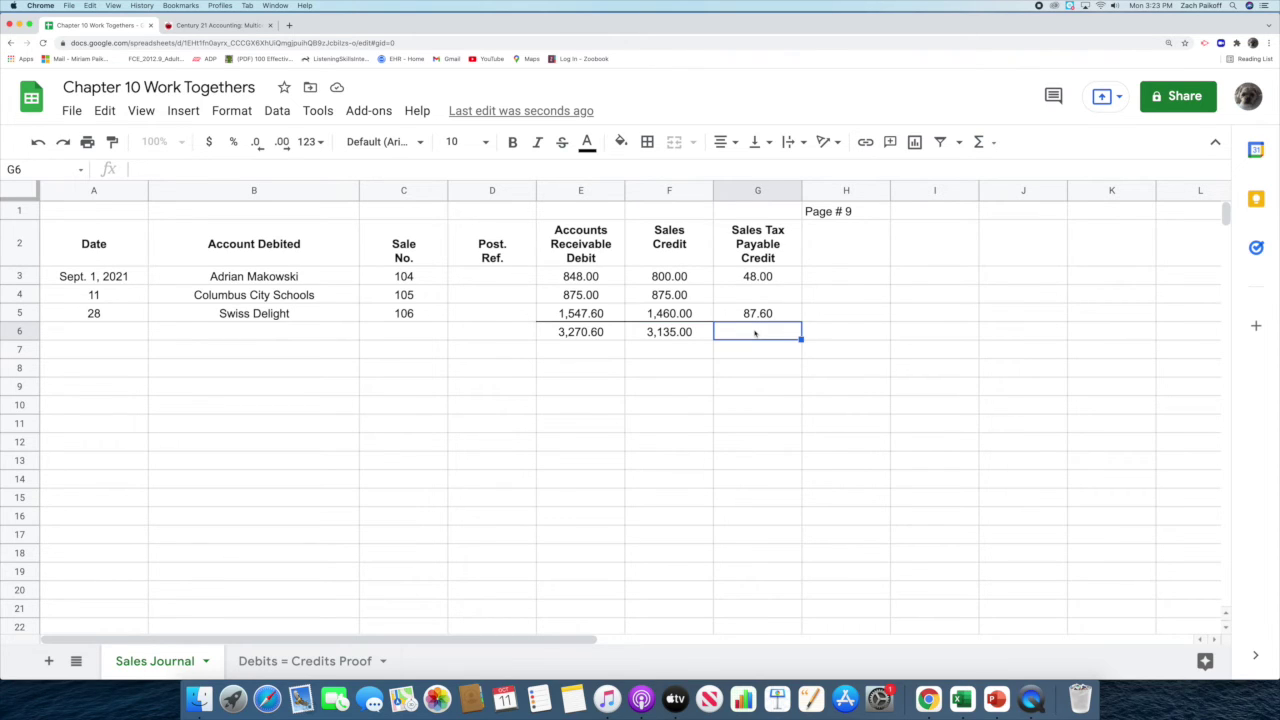
double_click(755, 333)
text(=sum)
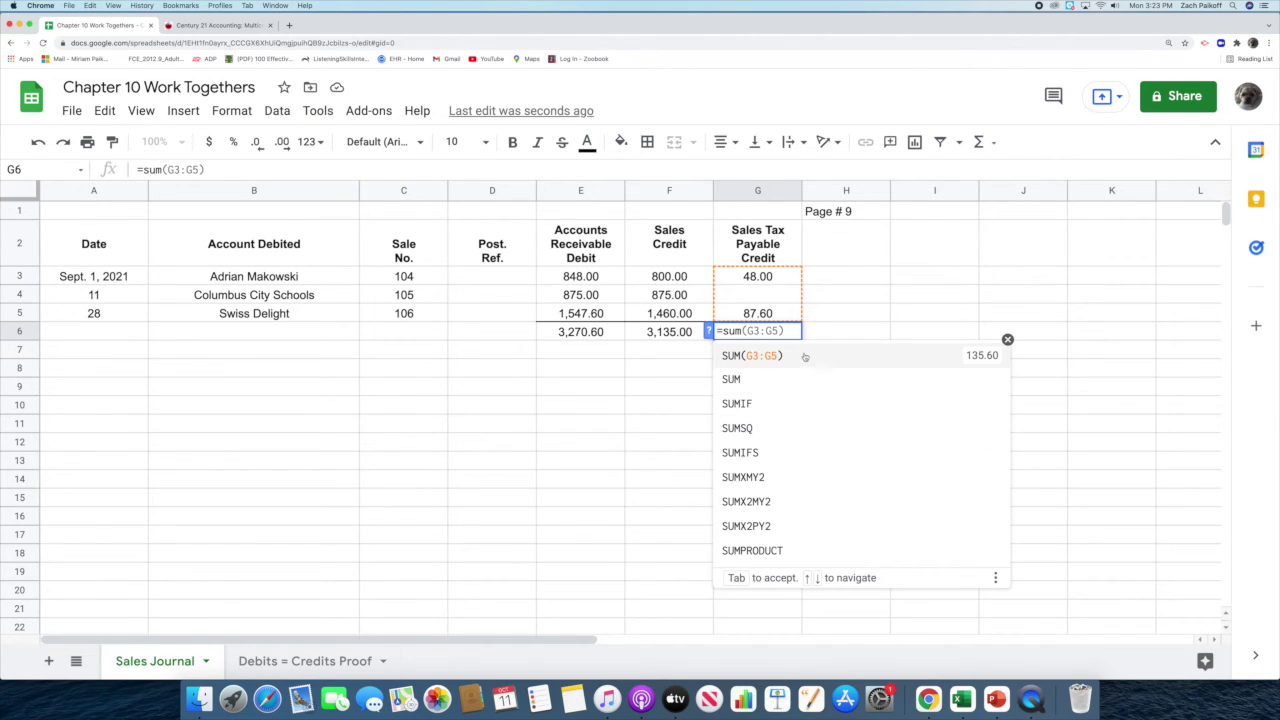
click(805, 356)
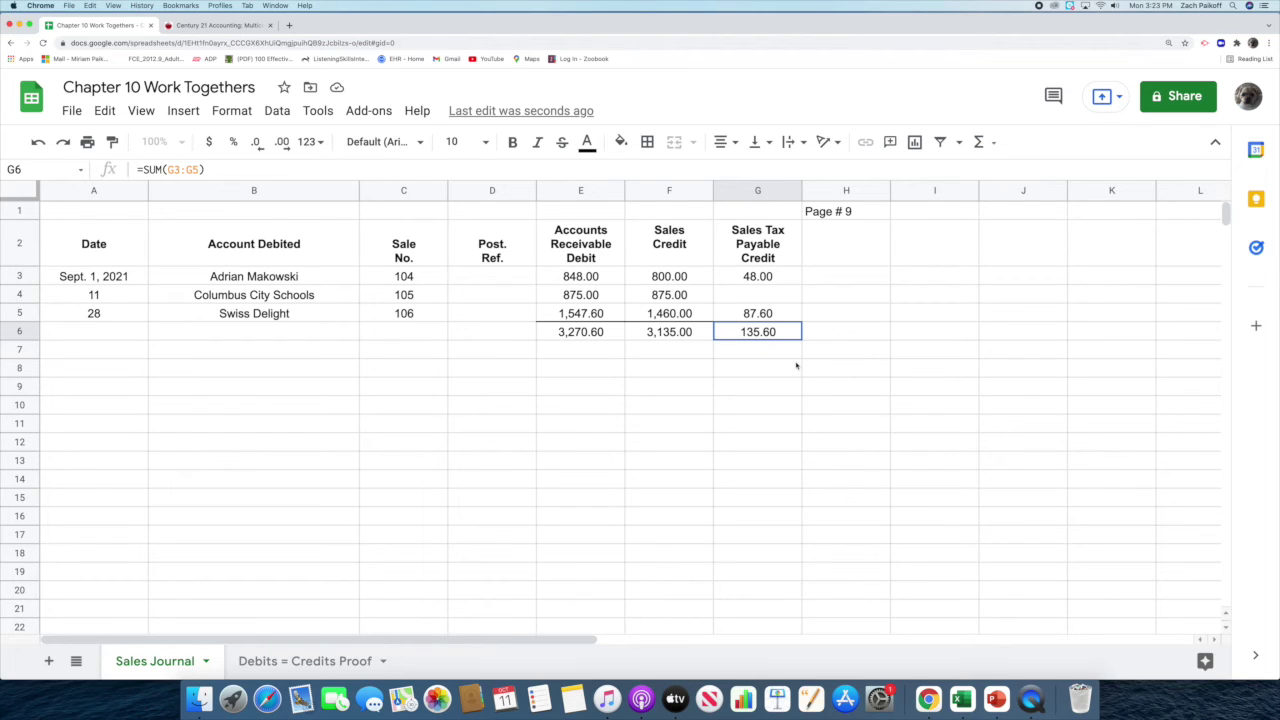
Step: On the Debits = Credits Proof sheet, enter 3270.60 as the Accounts Receivable debit total in C2
click(287, 657)
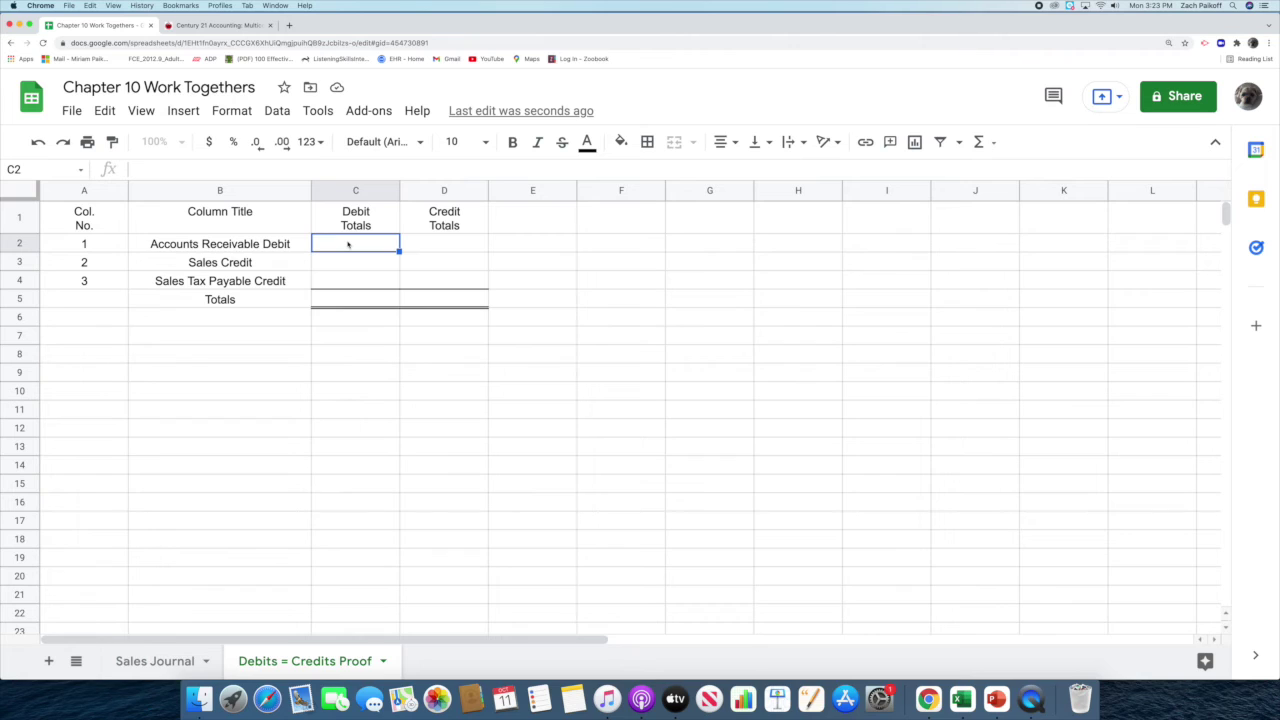
double_click(348, 244)
text(3,27)
text(0.60)
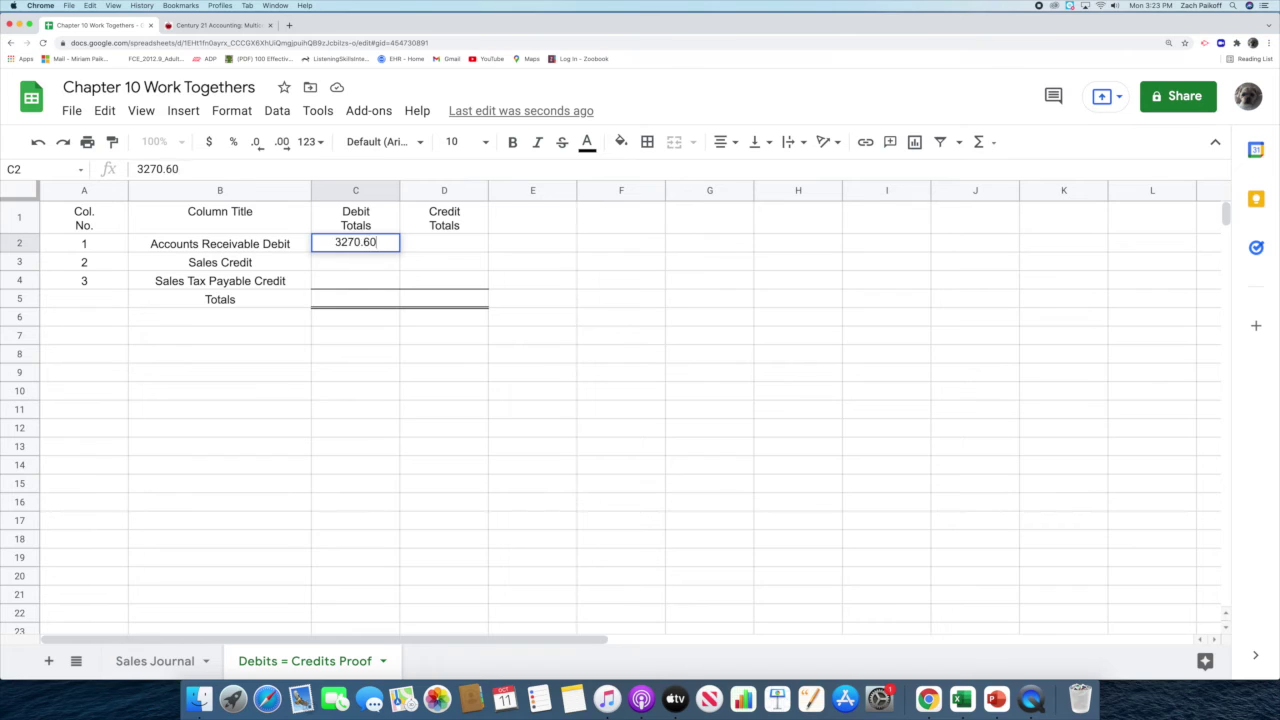
key(Return)
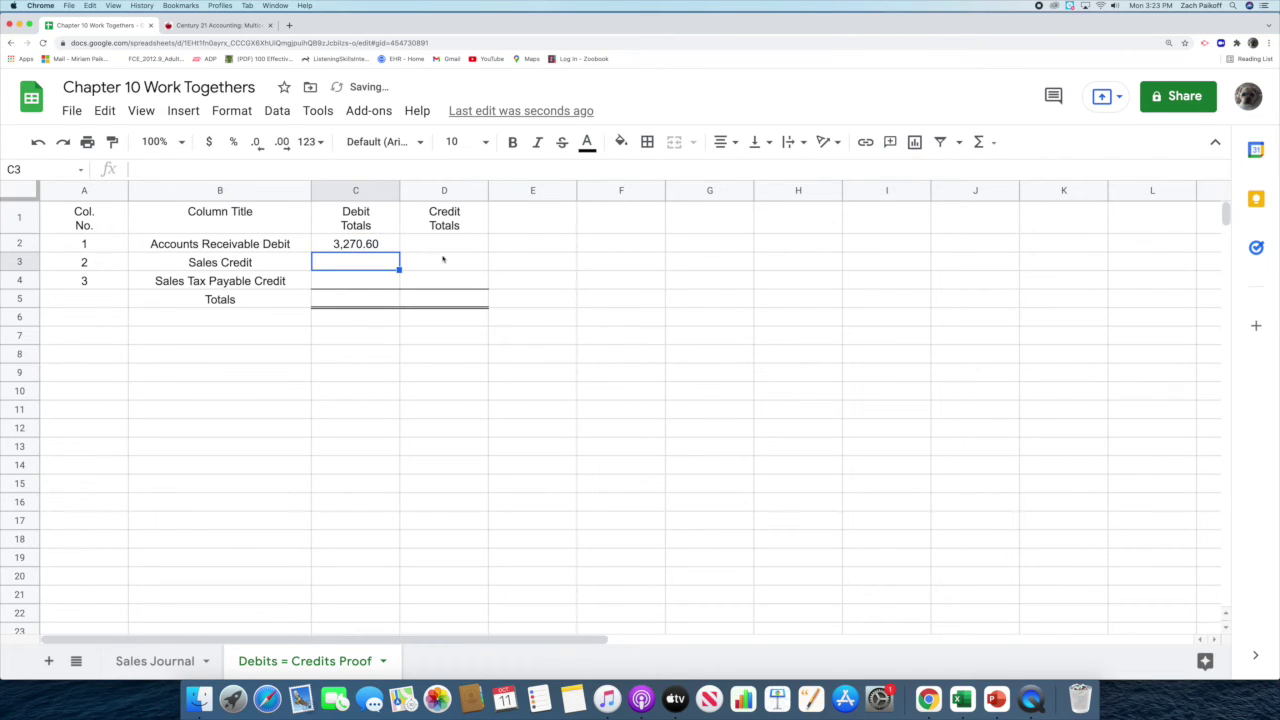
Step: Enter the credit totals in the proof: 3135 for Sales in D3 and 135.60 for Sales Tax Payable in D4
click(440, 262)
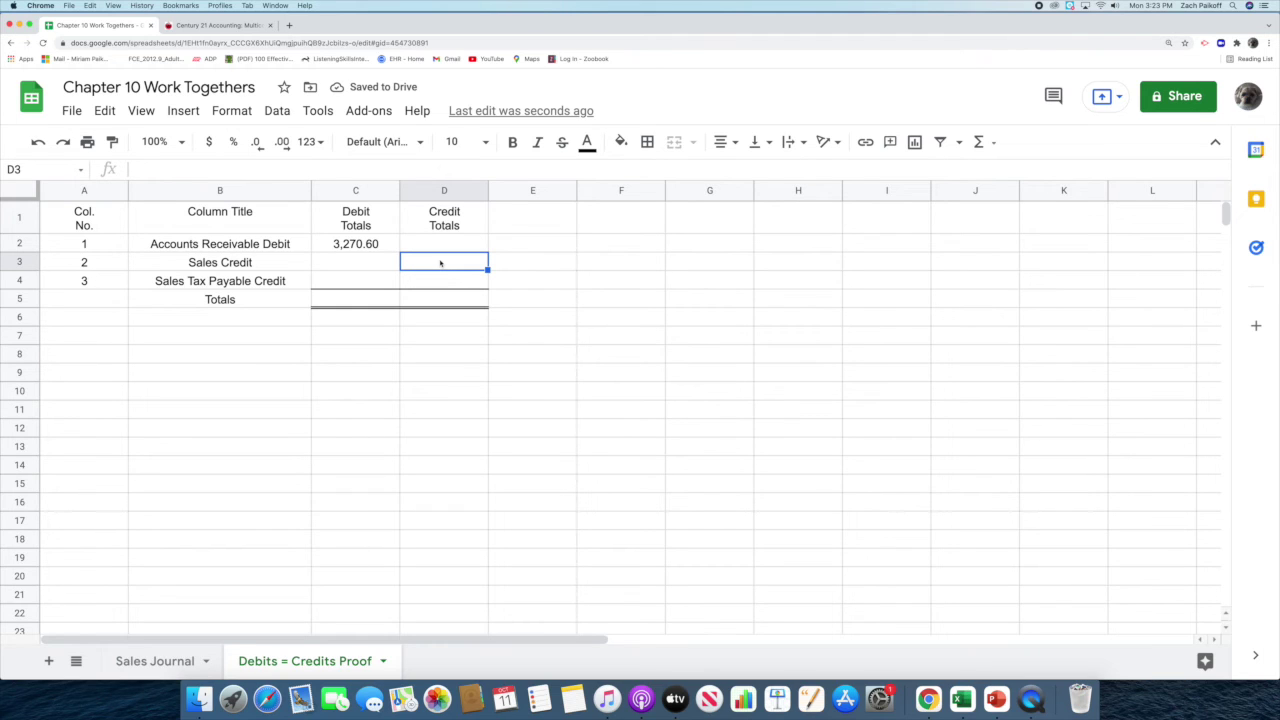
text(3135)
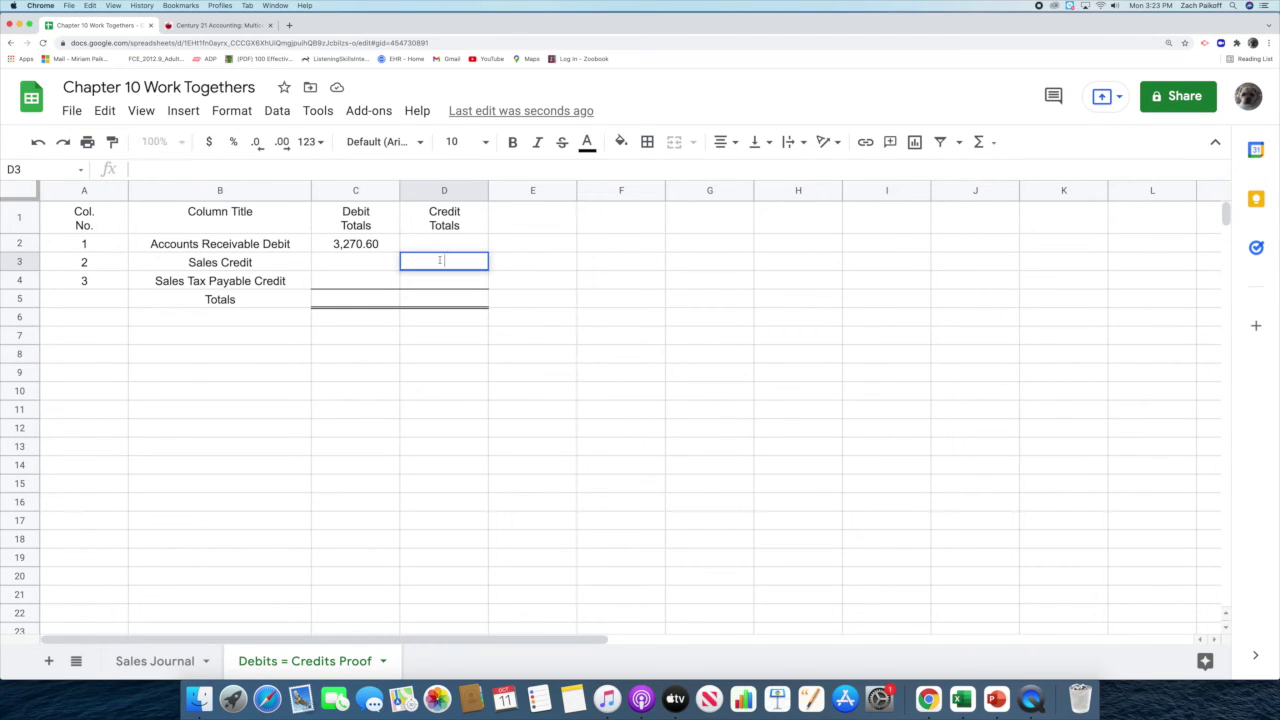
key(Return)
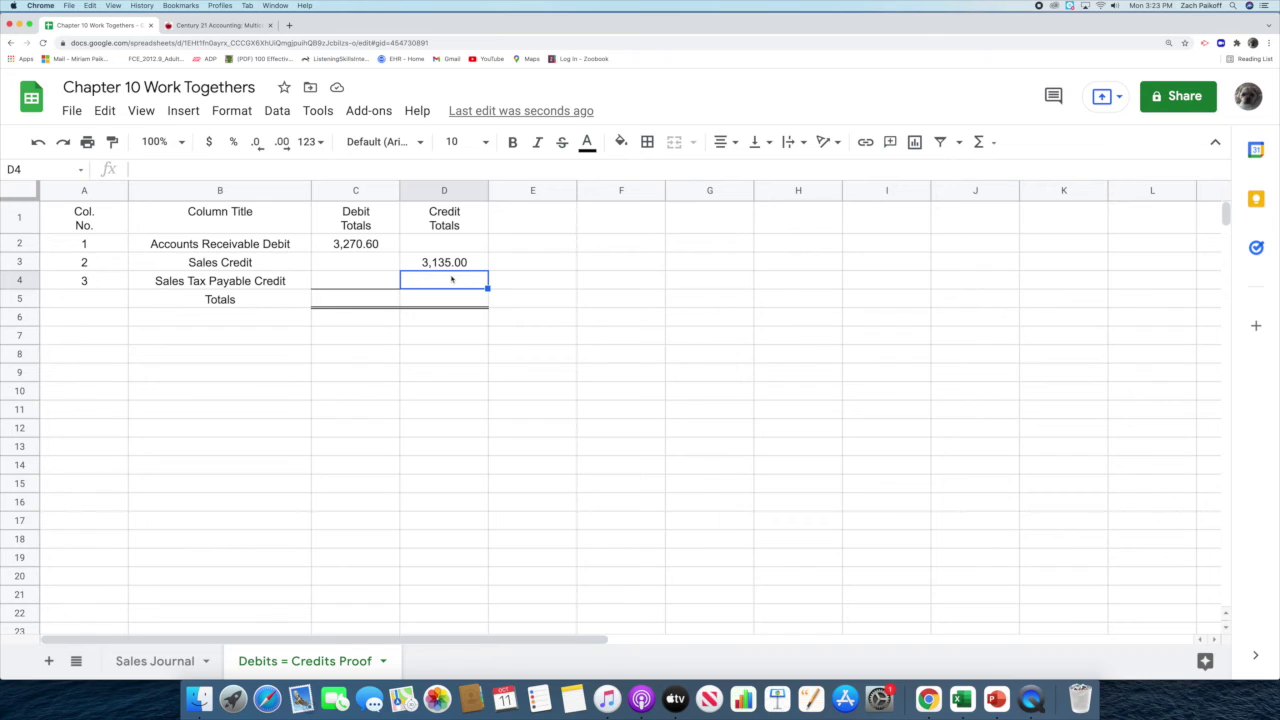
text(135)
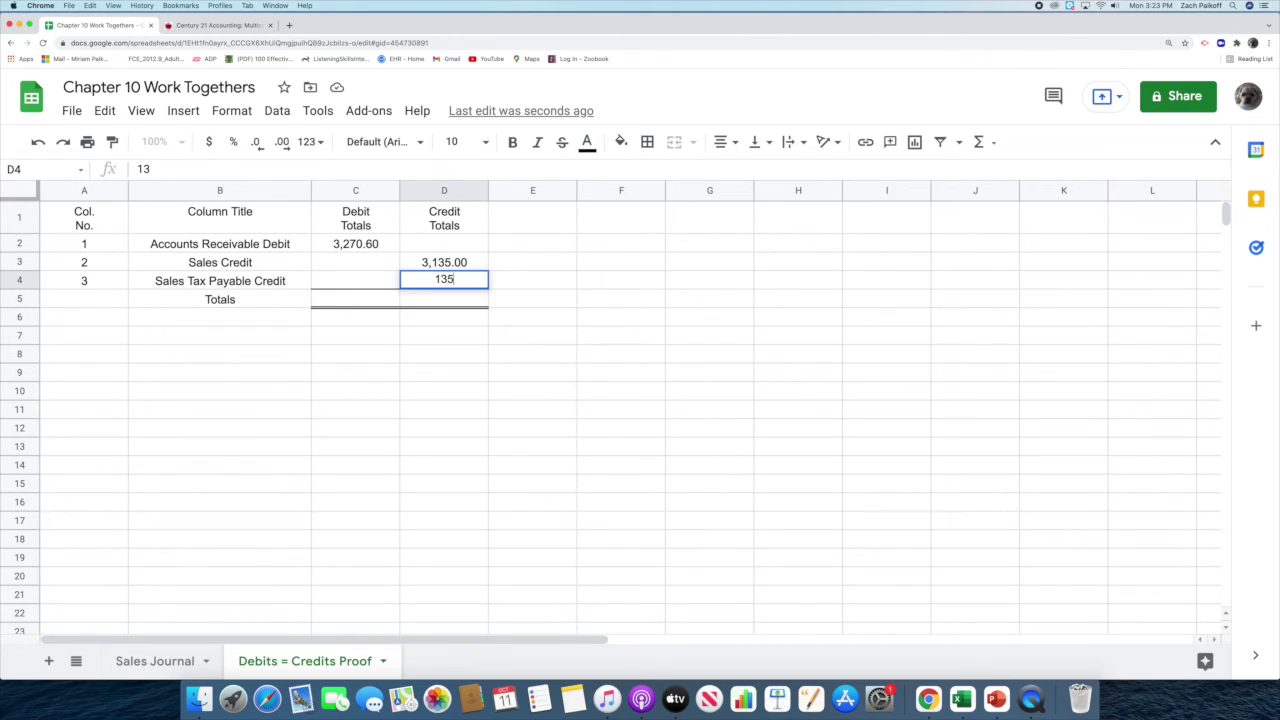
text(.60)
key(Return)
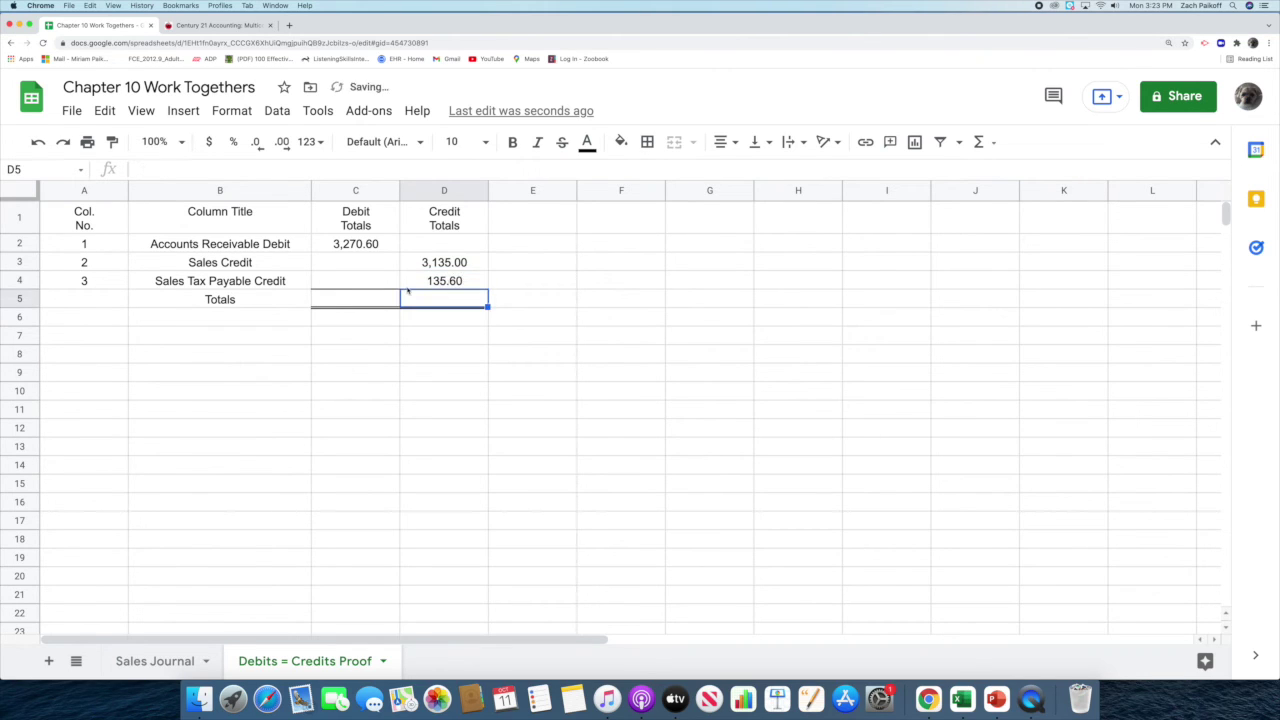
Step: Enter 3,270.60 as the debit total in C5 of the proof's Totals row
click(361, 301)
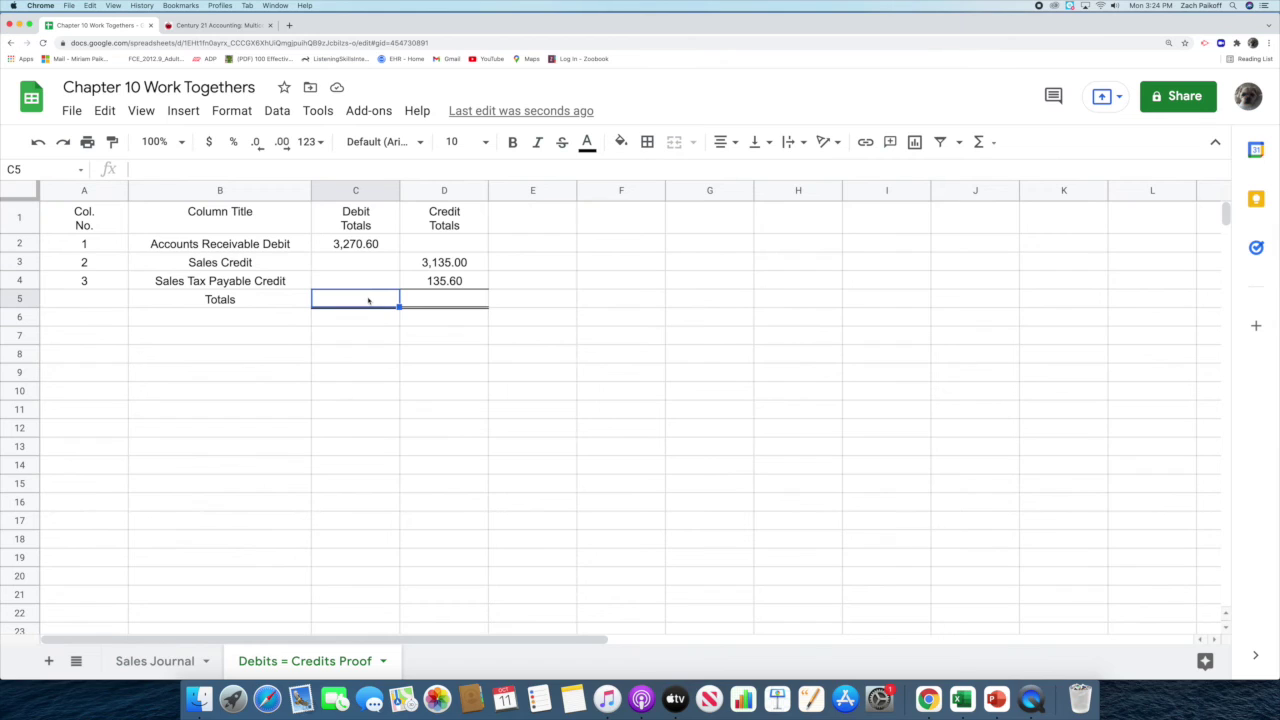
double_click(368, 300)
text(3)
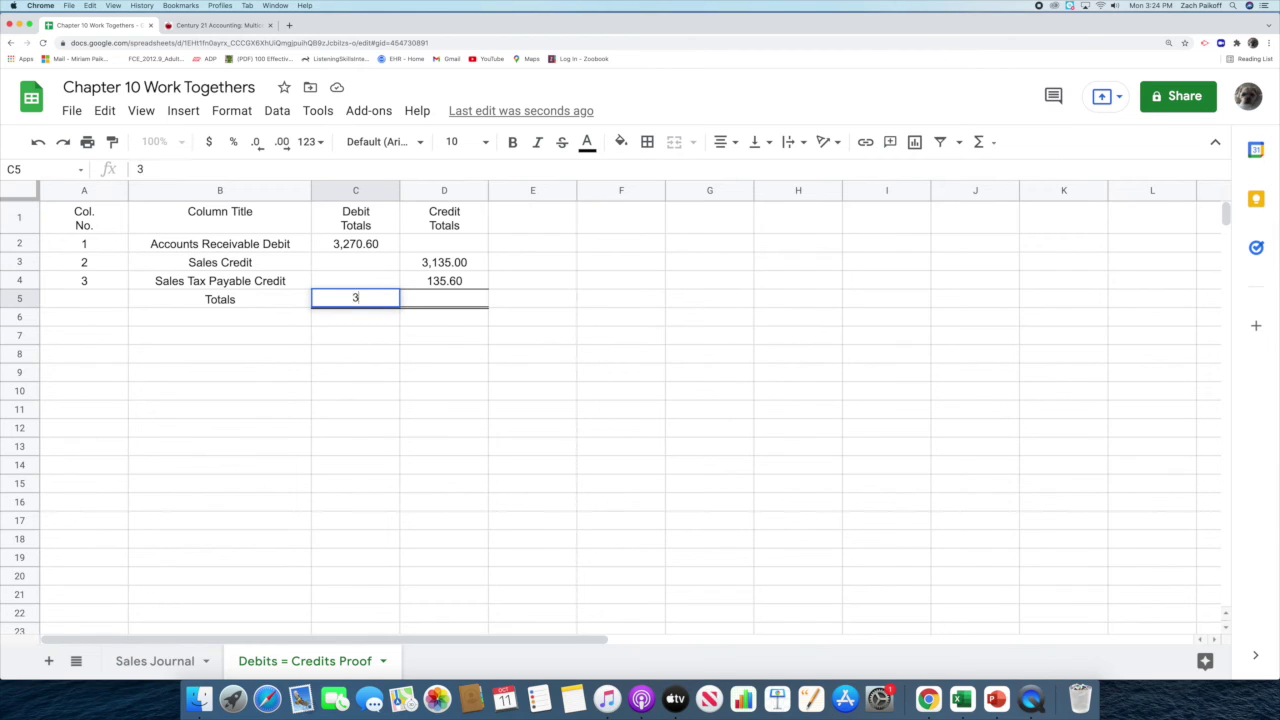
text(,270.60)
key(Return)
Step: Total the proof's Credit Totals column in D5 with =SUM(D2:D4)
click(442, 302)
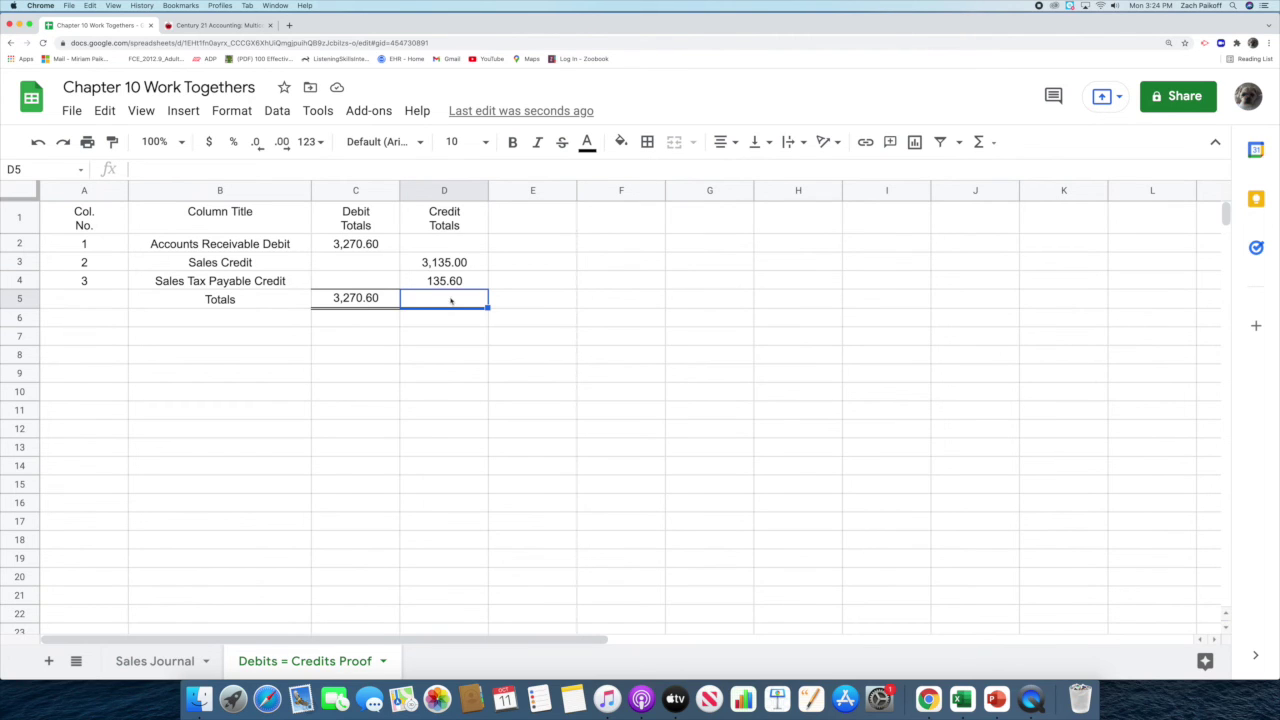
double_click(450, 300)
text(=sum(D2:D4)
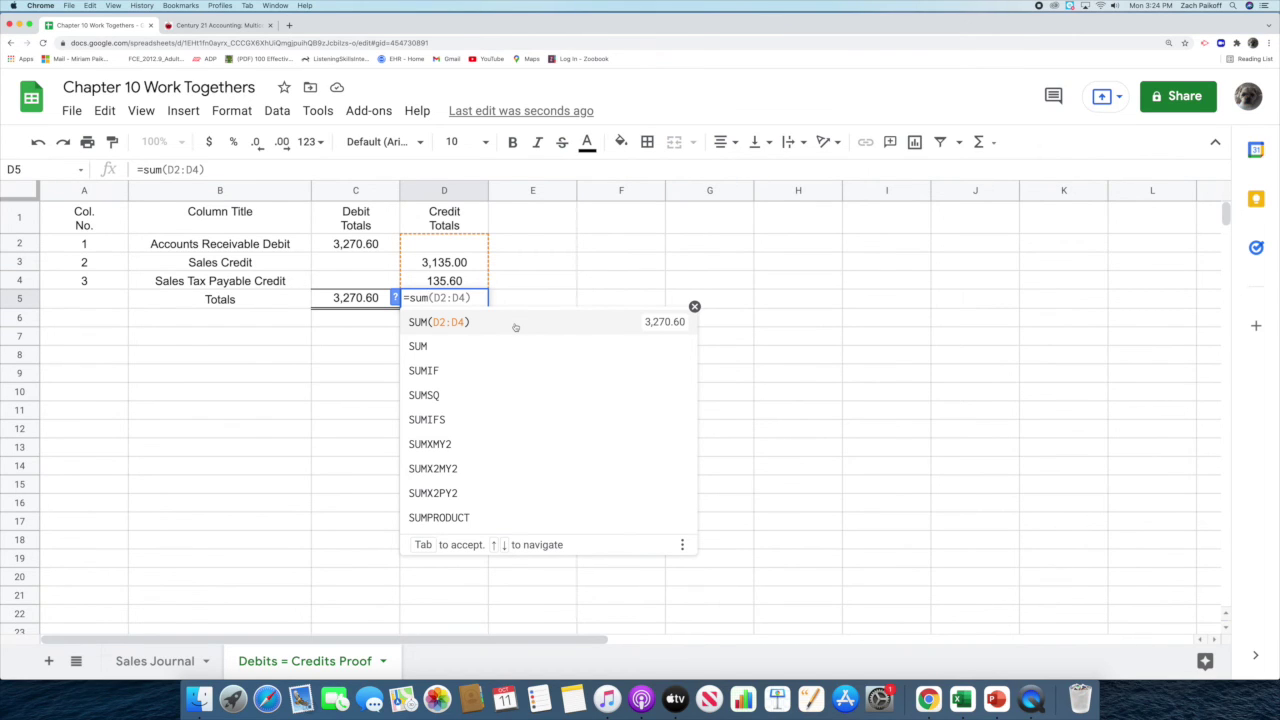
click(515, 327)
click(540, 305)
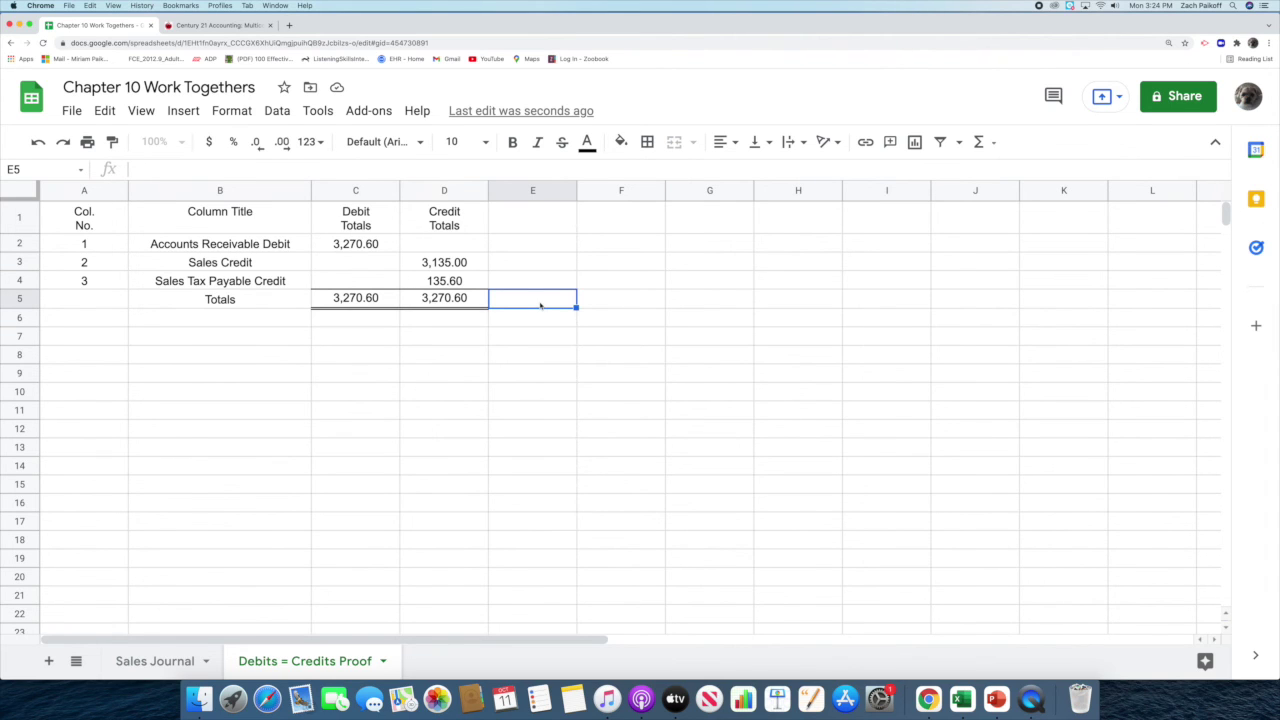
Step: On the Sales Journal sheet, date row 6 as 30 in A6 and label it Totals in B6
click(138, 661)
click(110, 336)
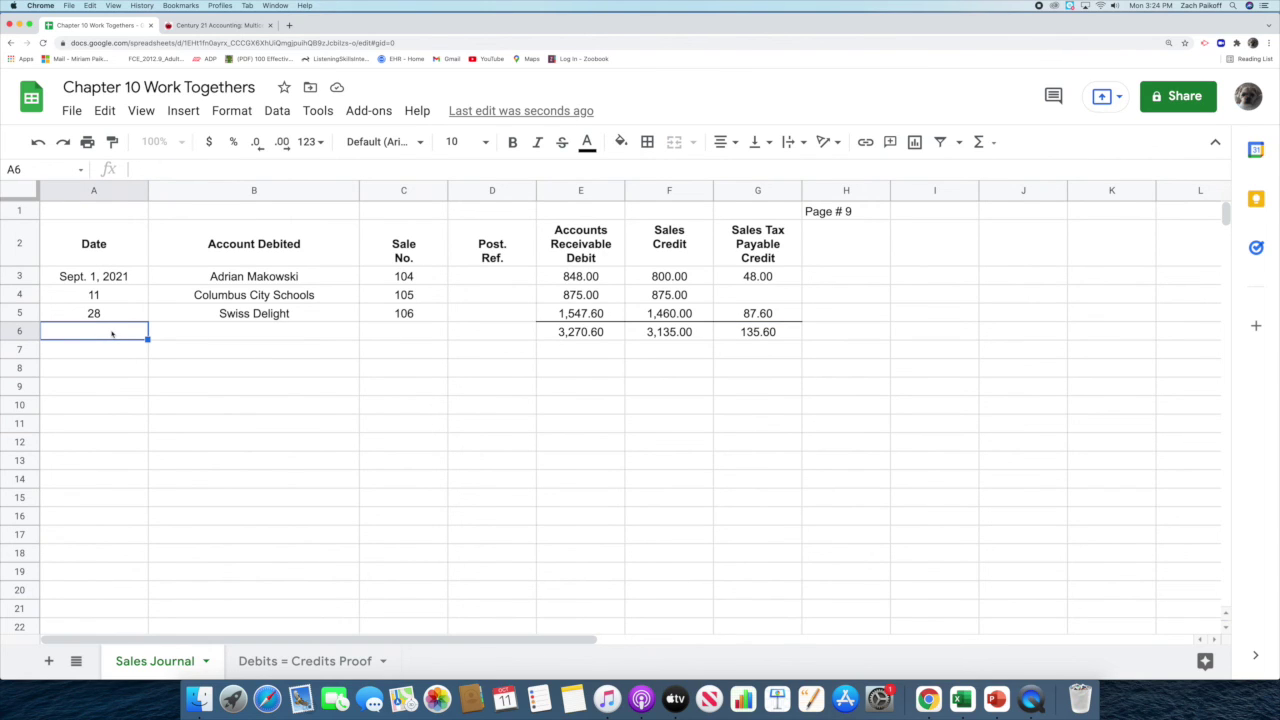
double_click(111, 332)
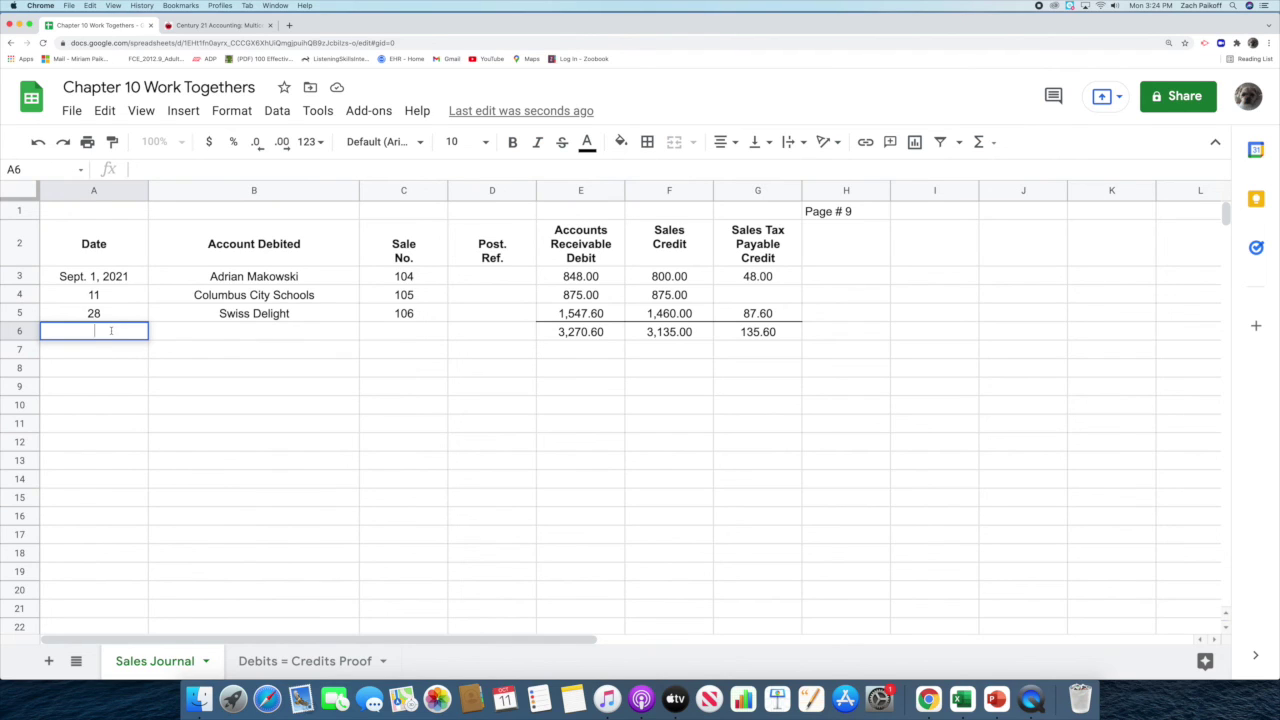
text(30)
key(Return)
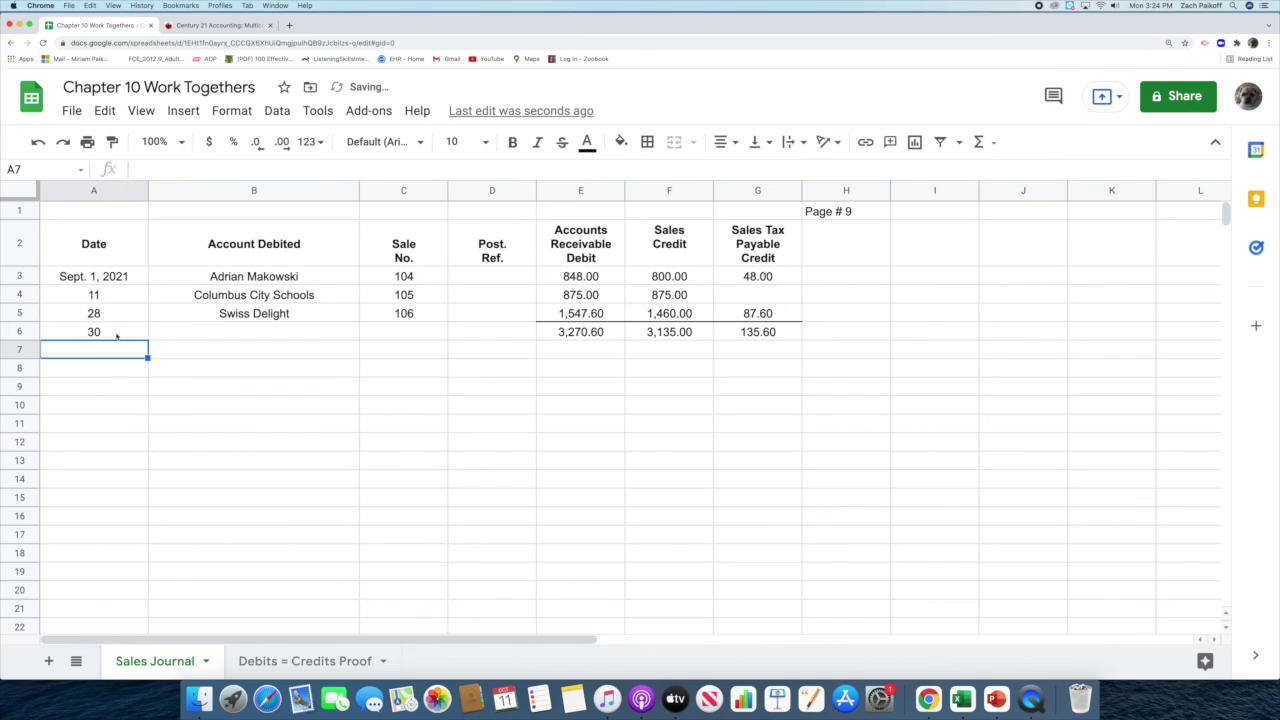
click(232, 333)
double_click(232, 333)
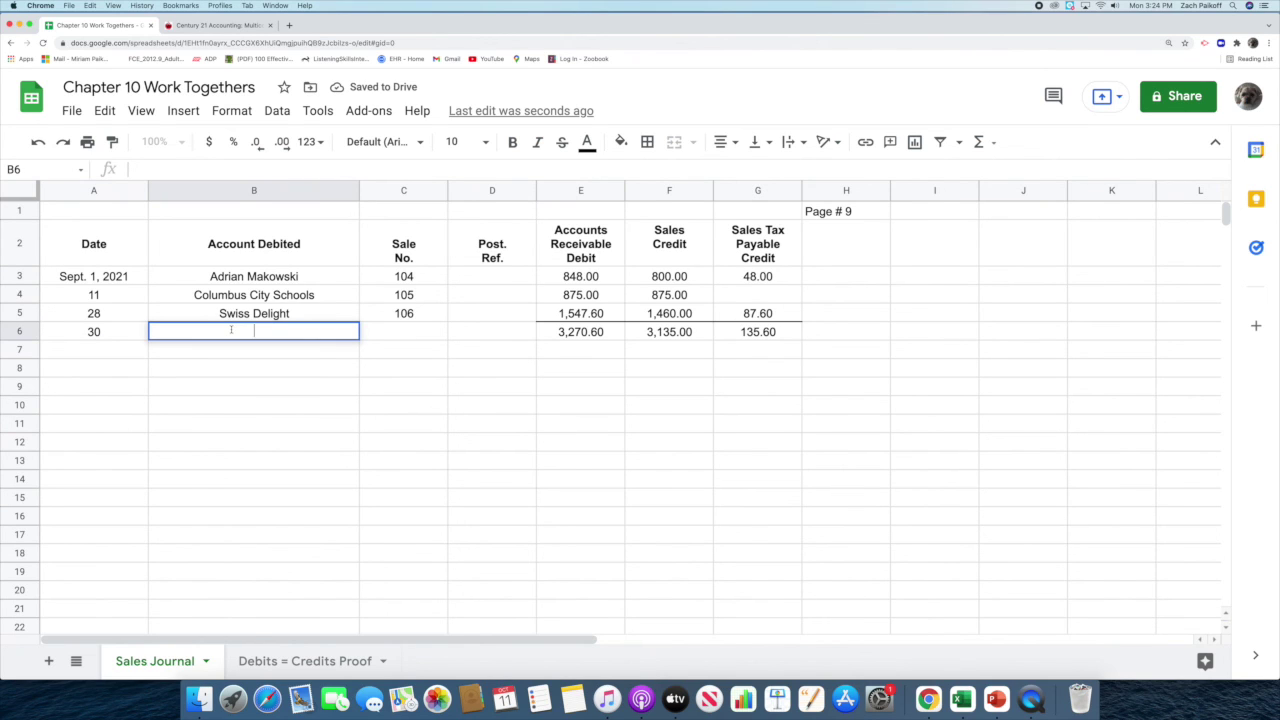
text(Totals)
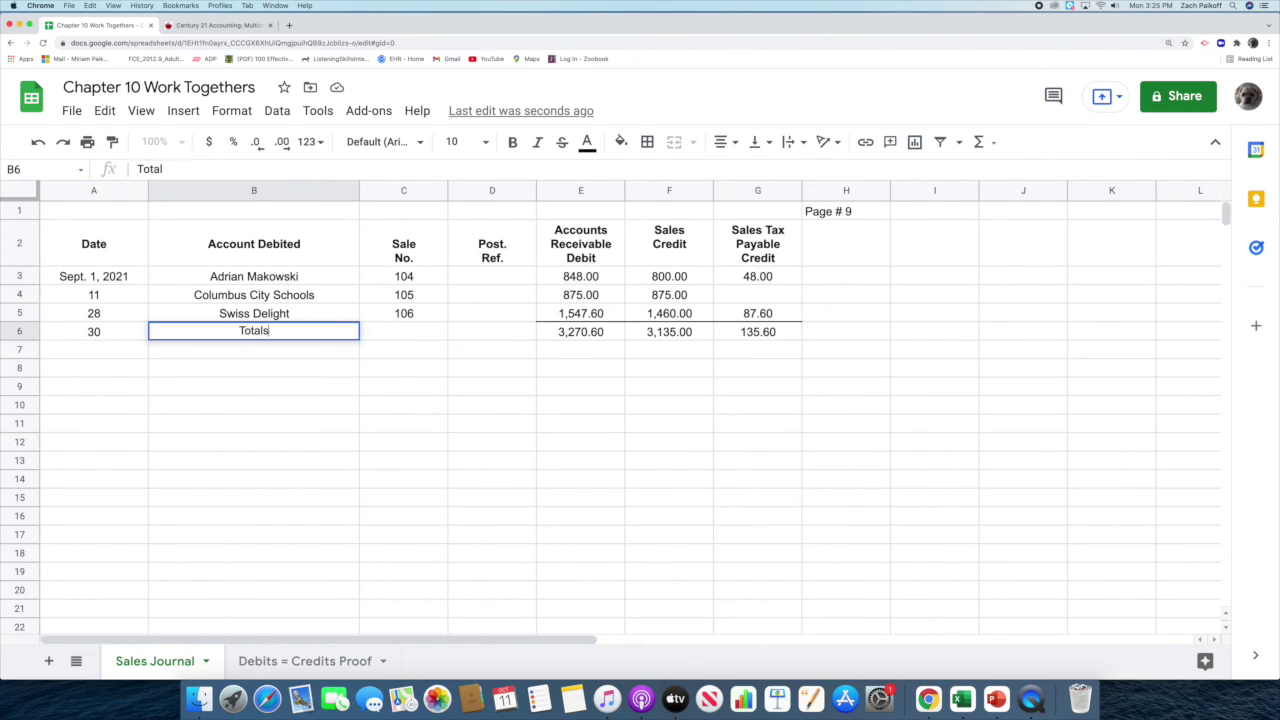
key(Return)
Step: Rule the journal totals in E6:G6 with a double-line bottom border
click(575, 334)
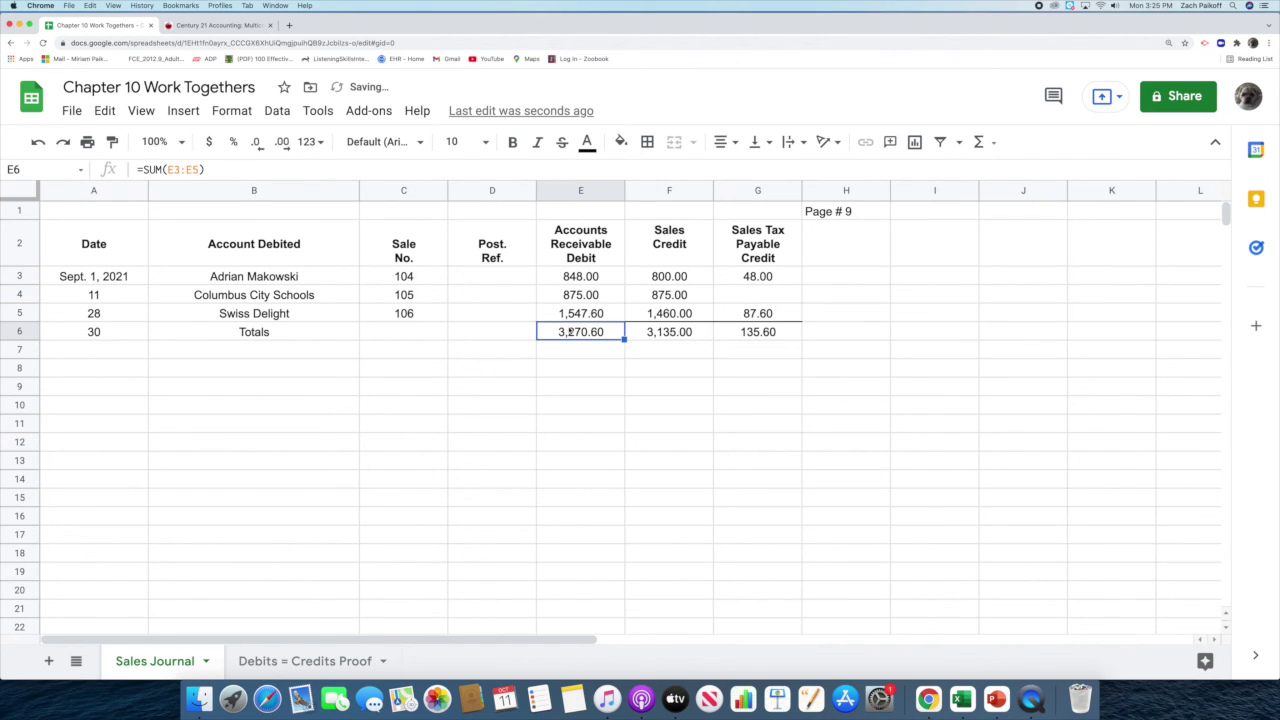
drag(575, 334, 757, 332)
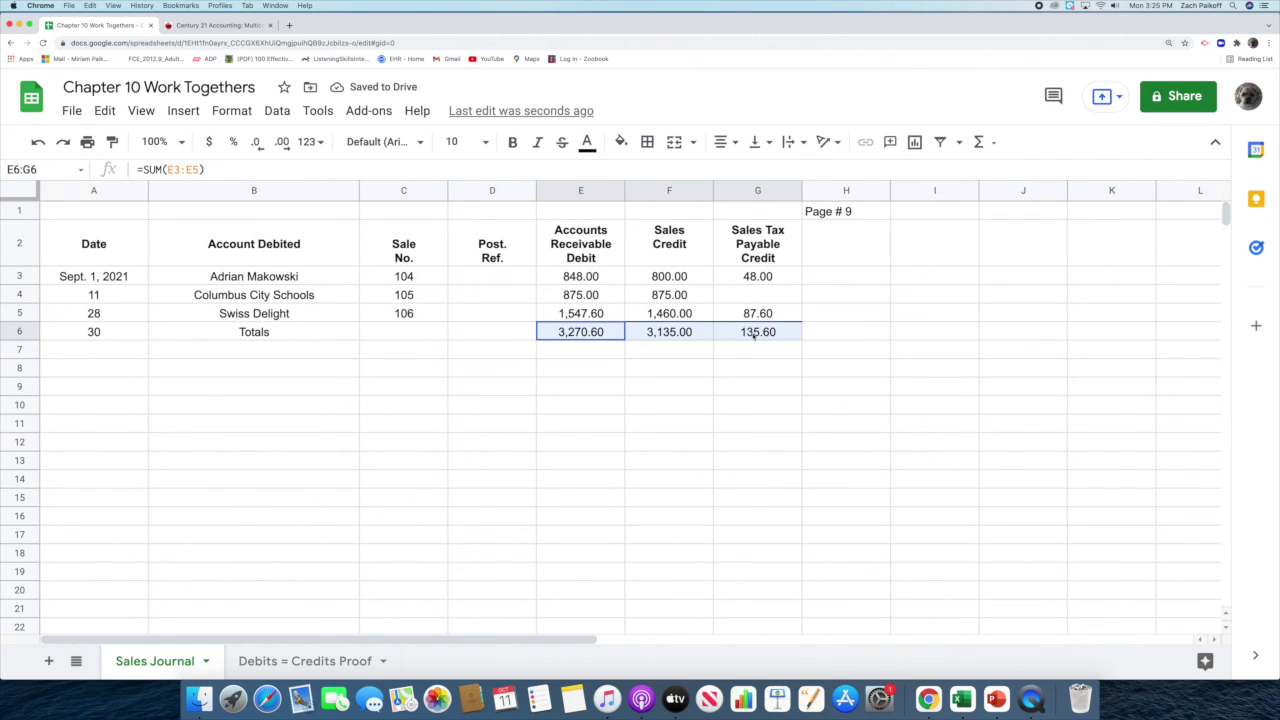
click(645, 142)
click(781, 201)
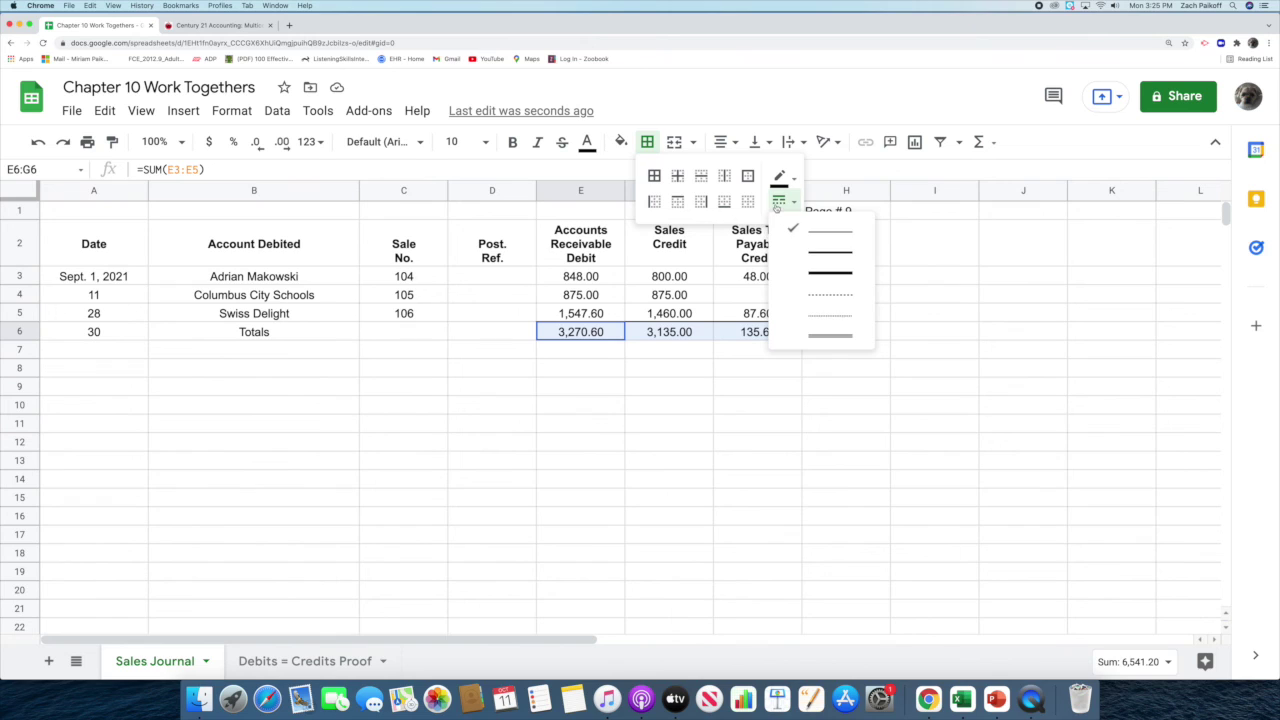
click(820, 335)
click(724, 201)
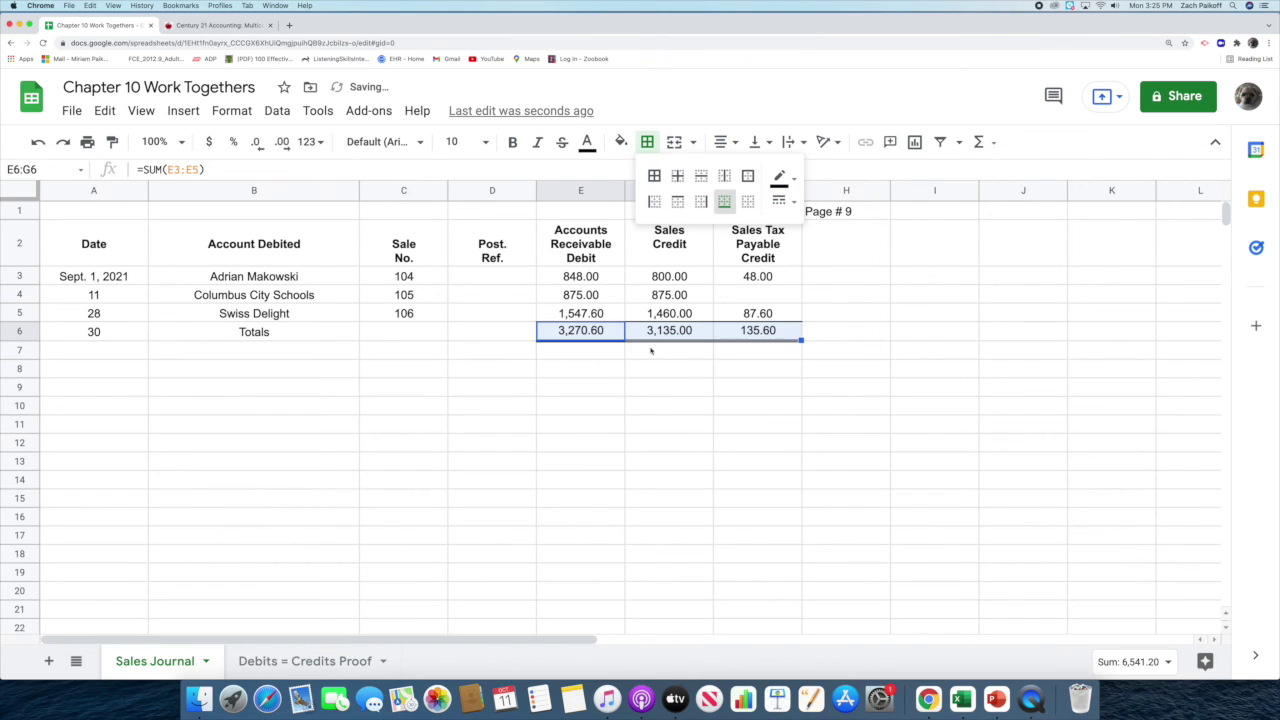
click(657, 370)
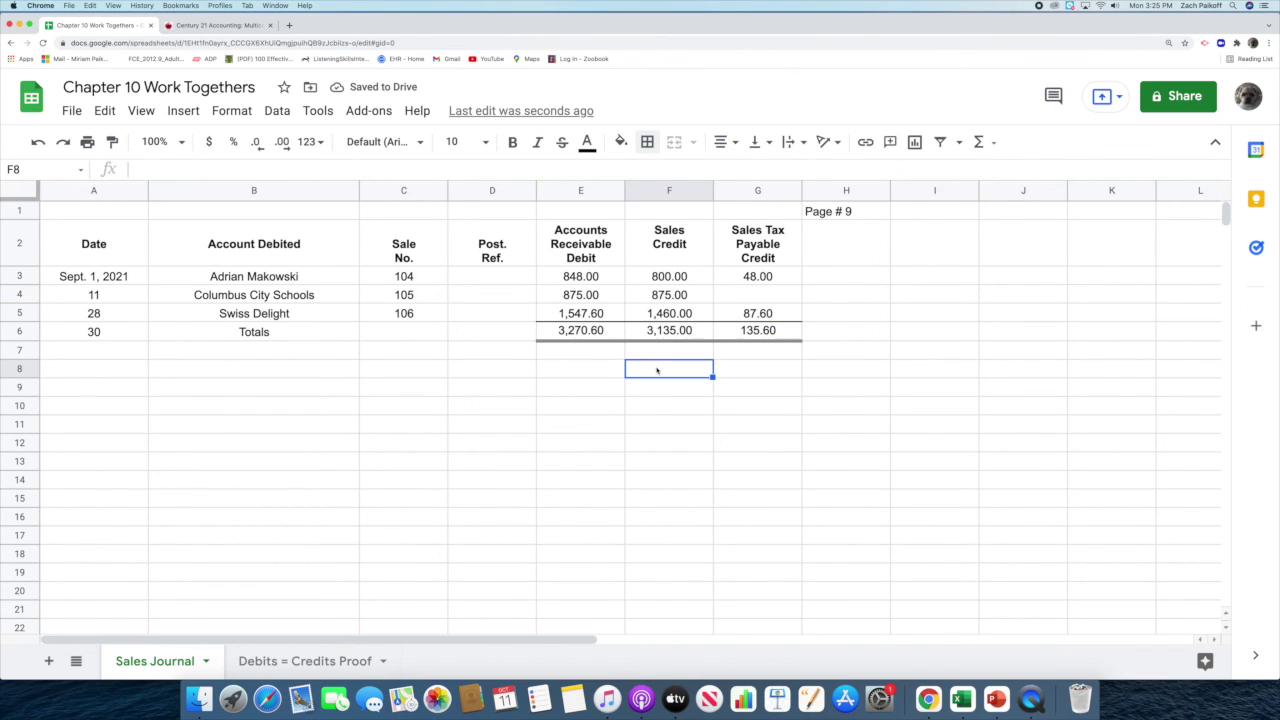